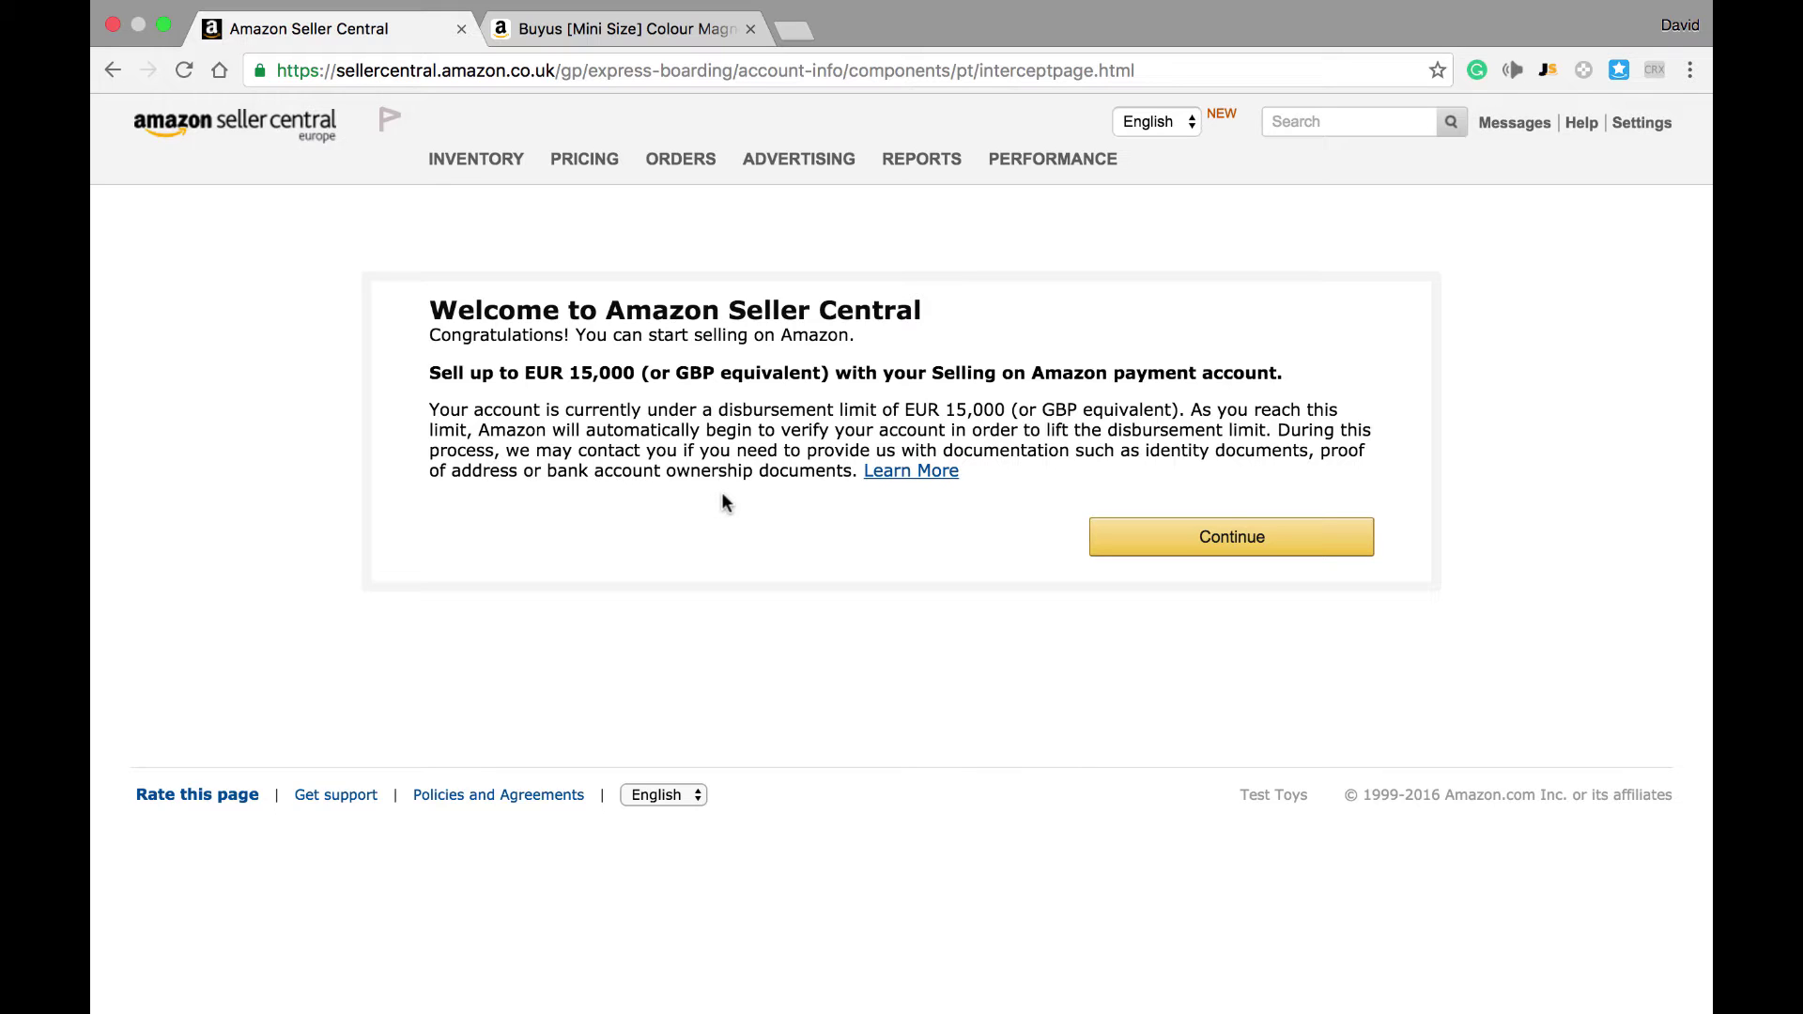
Step: Bring up the INVENTORY dropdown menu from the top navigation
{"action": "mouse_move", "coordinate": [494, 179]}
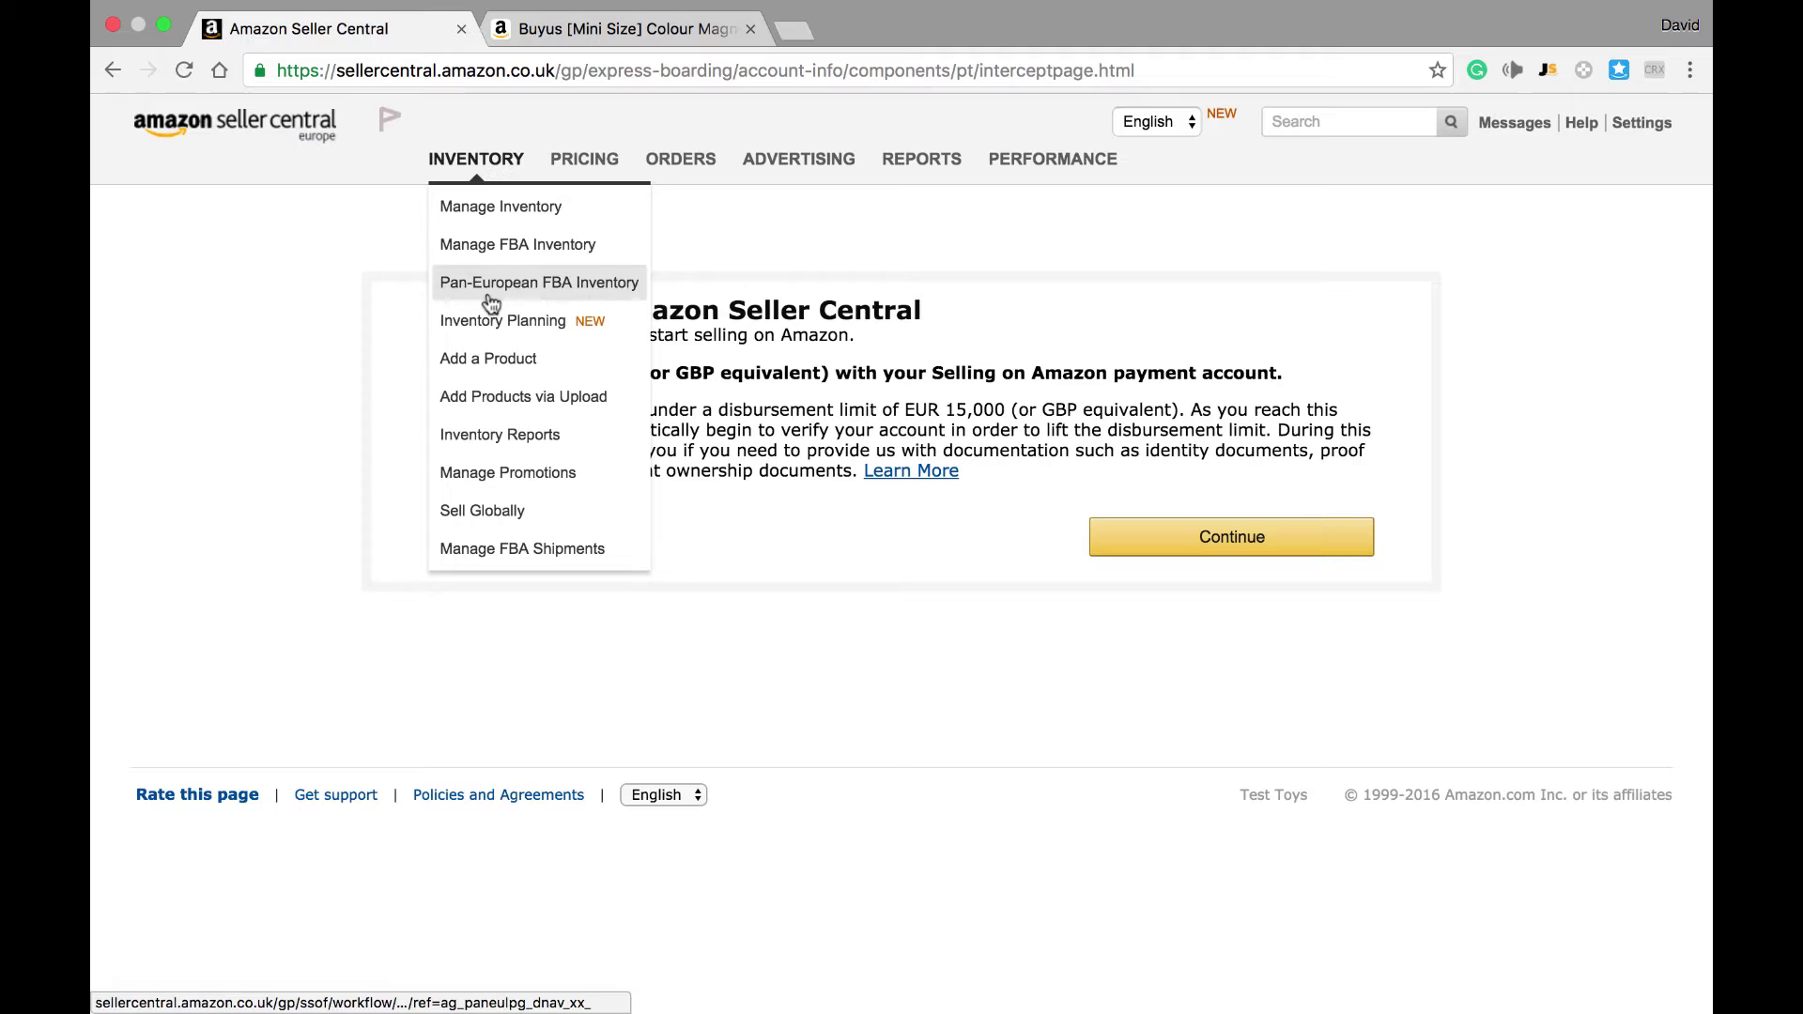
Step: Go to Inventory > Add a Product and bring the List a new product search into view
{"action": "left_click", "coordinate": [486, 360]}
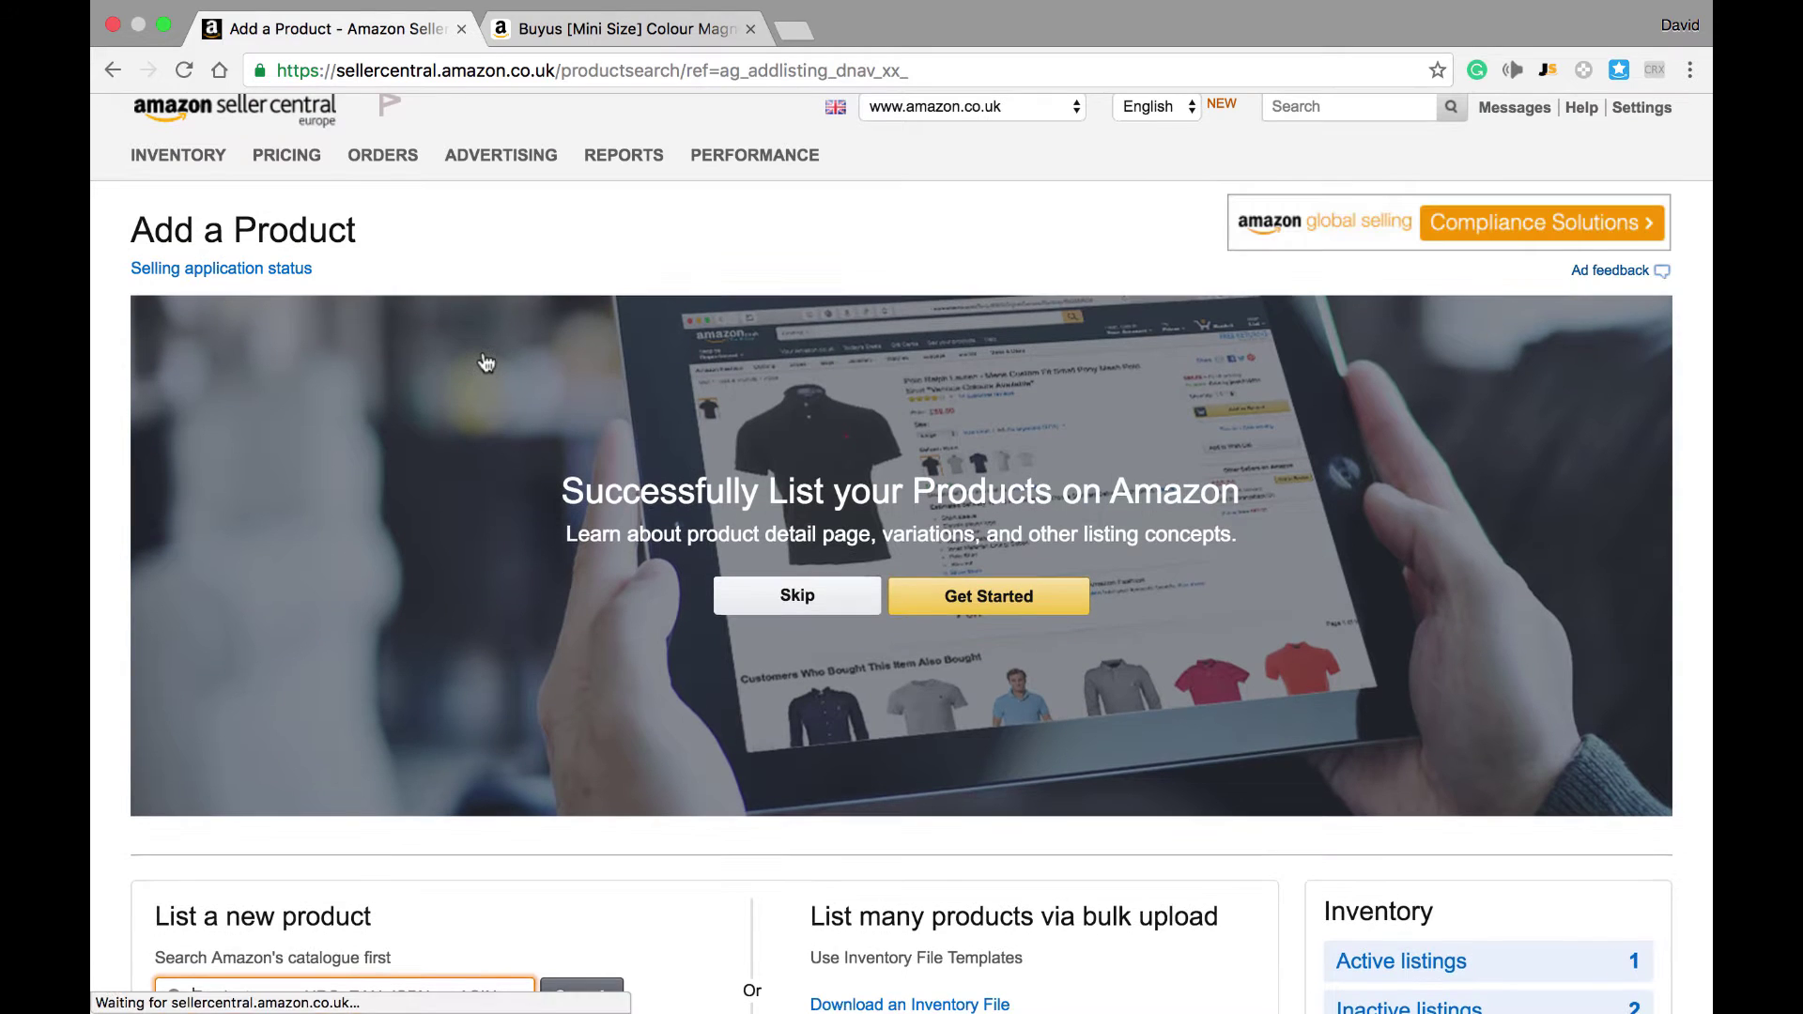
{"action": "scroll", "coordinate": [486, 361], "scroll_direction": "down", "scroll_amount": 5}
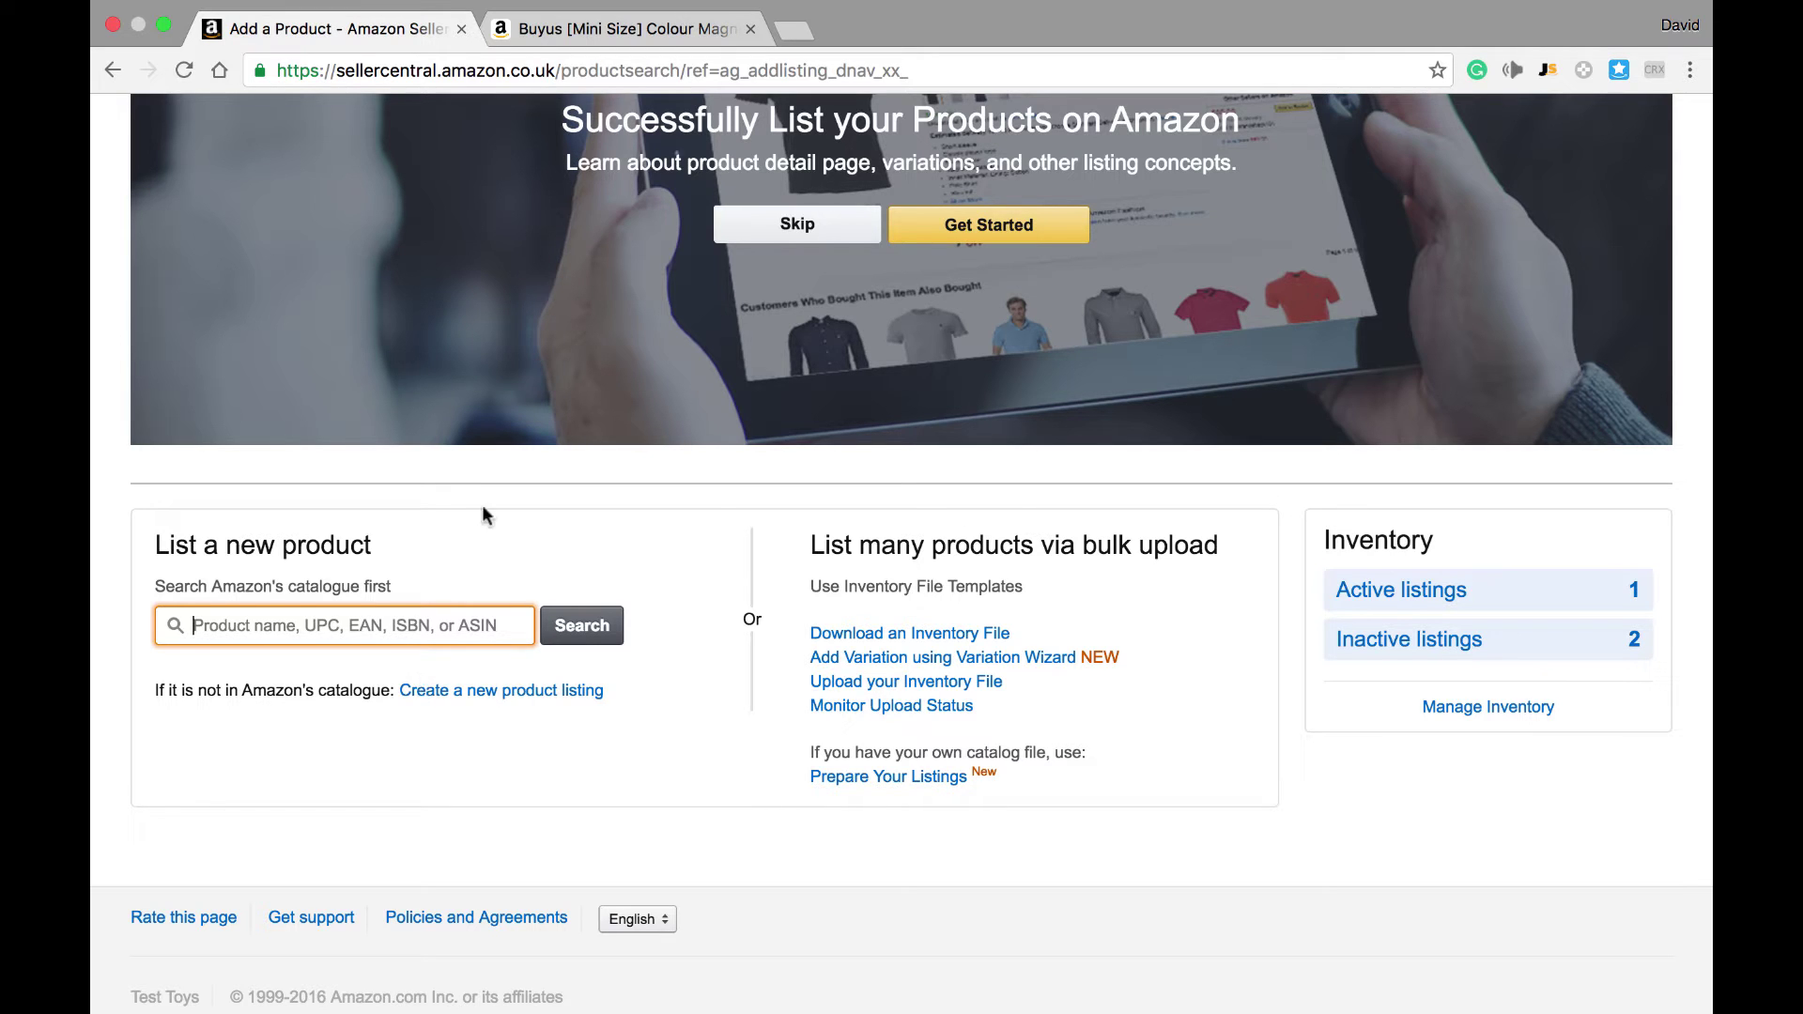
Step: Copy ASIN B01HW3L6B4 from the drawing board's Amazon.co.uk details, then return to Seller Central
{"action": "mouse_move", "coordinate": [650, 17]}
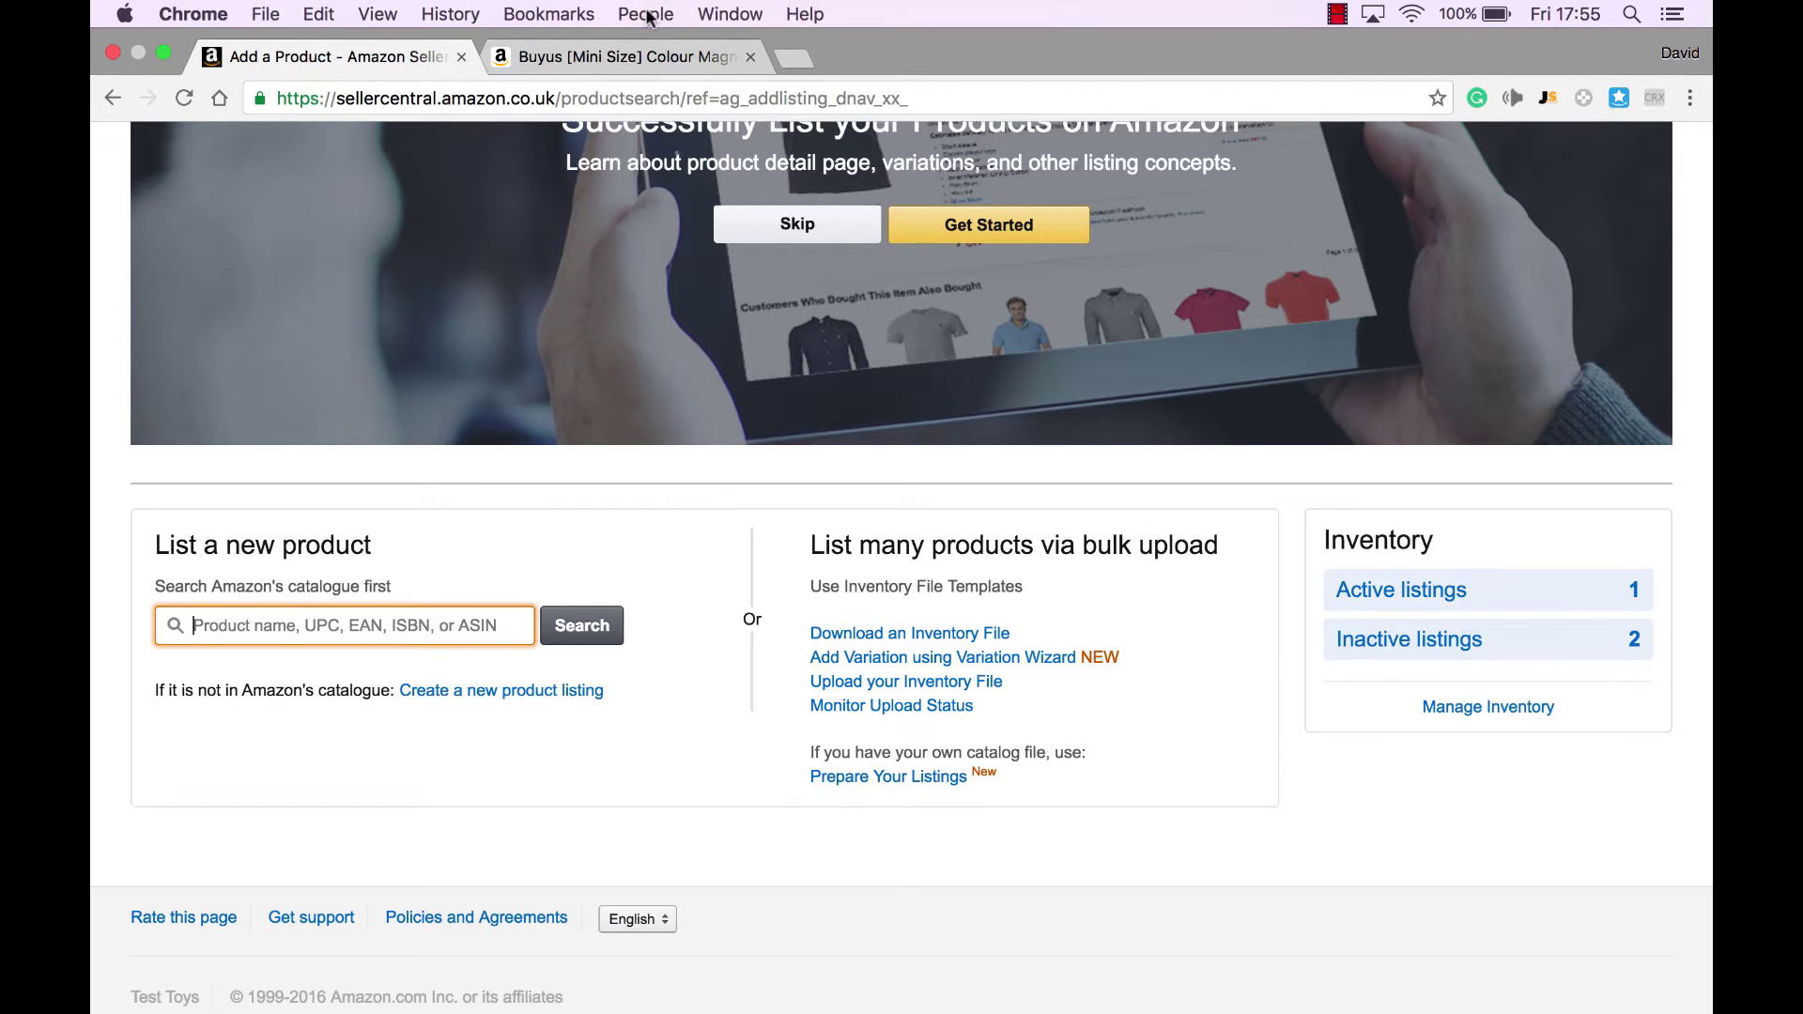
{"action": "left_click", "coordinate": [627, 56]}
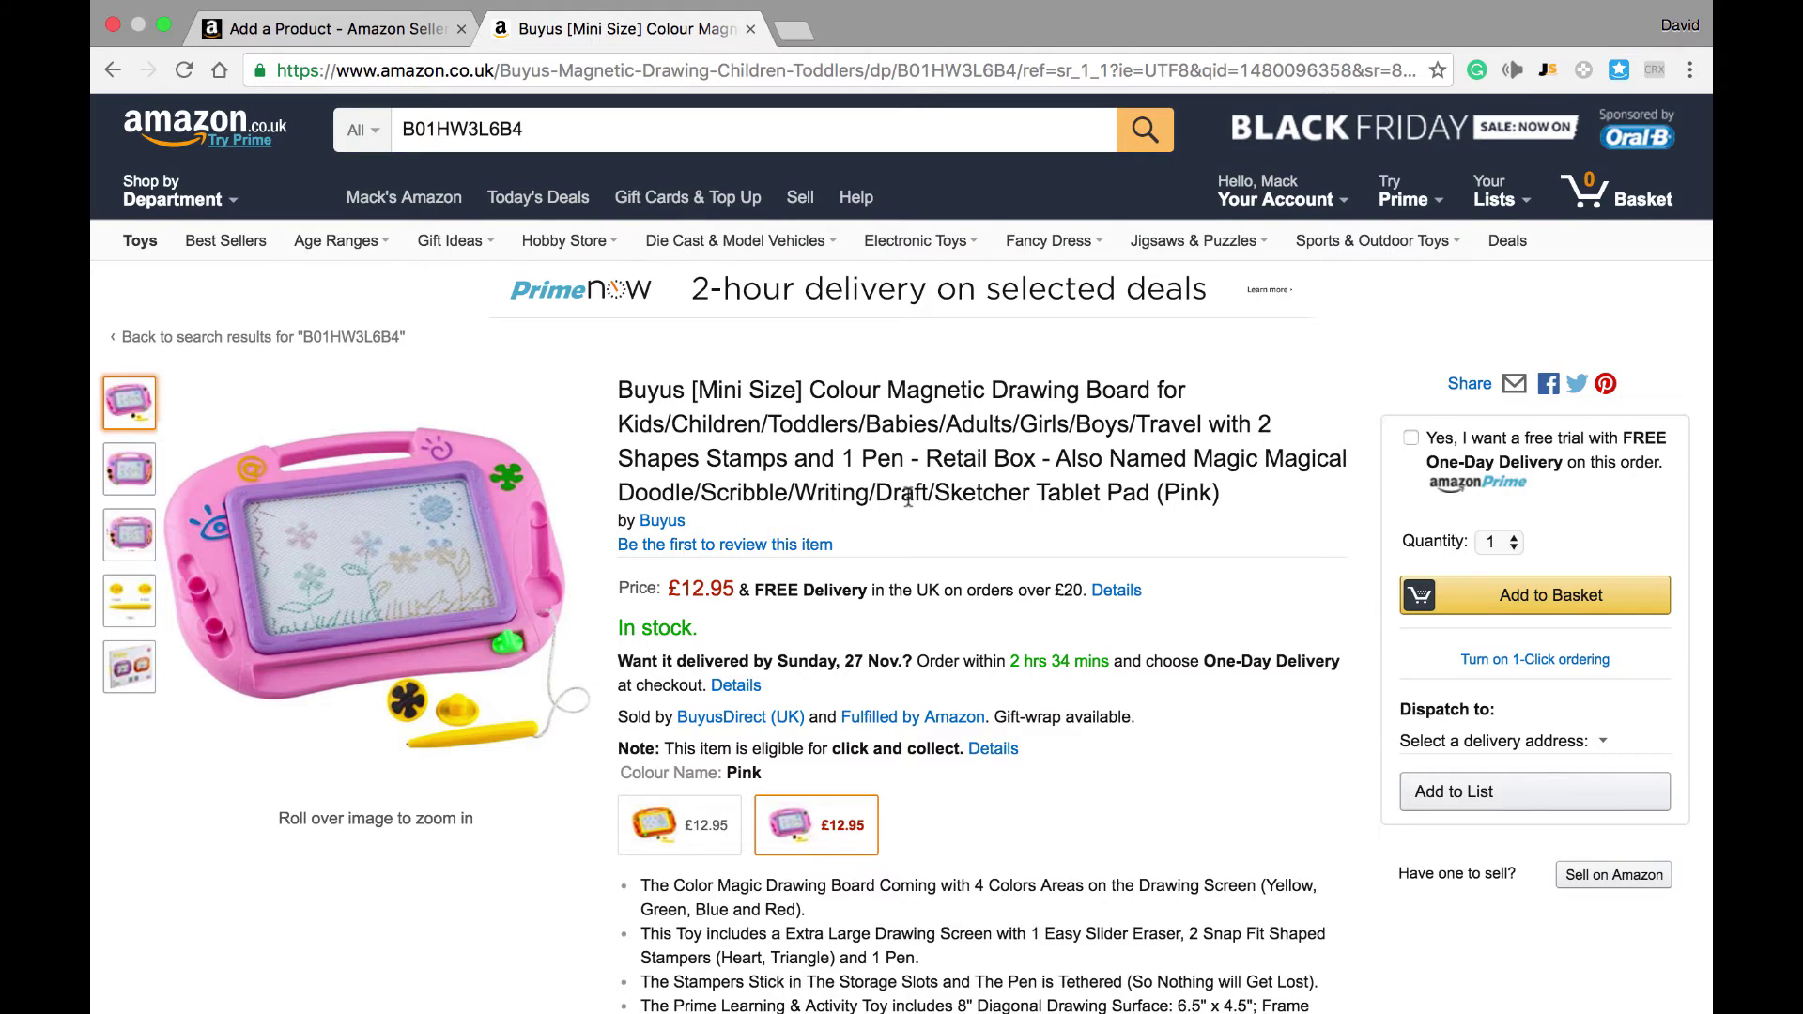
{"action": "scroll", "coordinate": [908, 497], "scroll_direction": "down", "scroll_amount": 1}
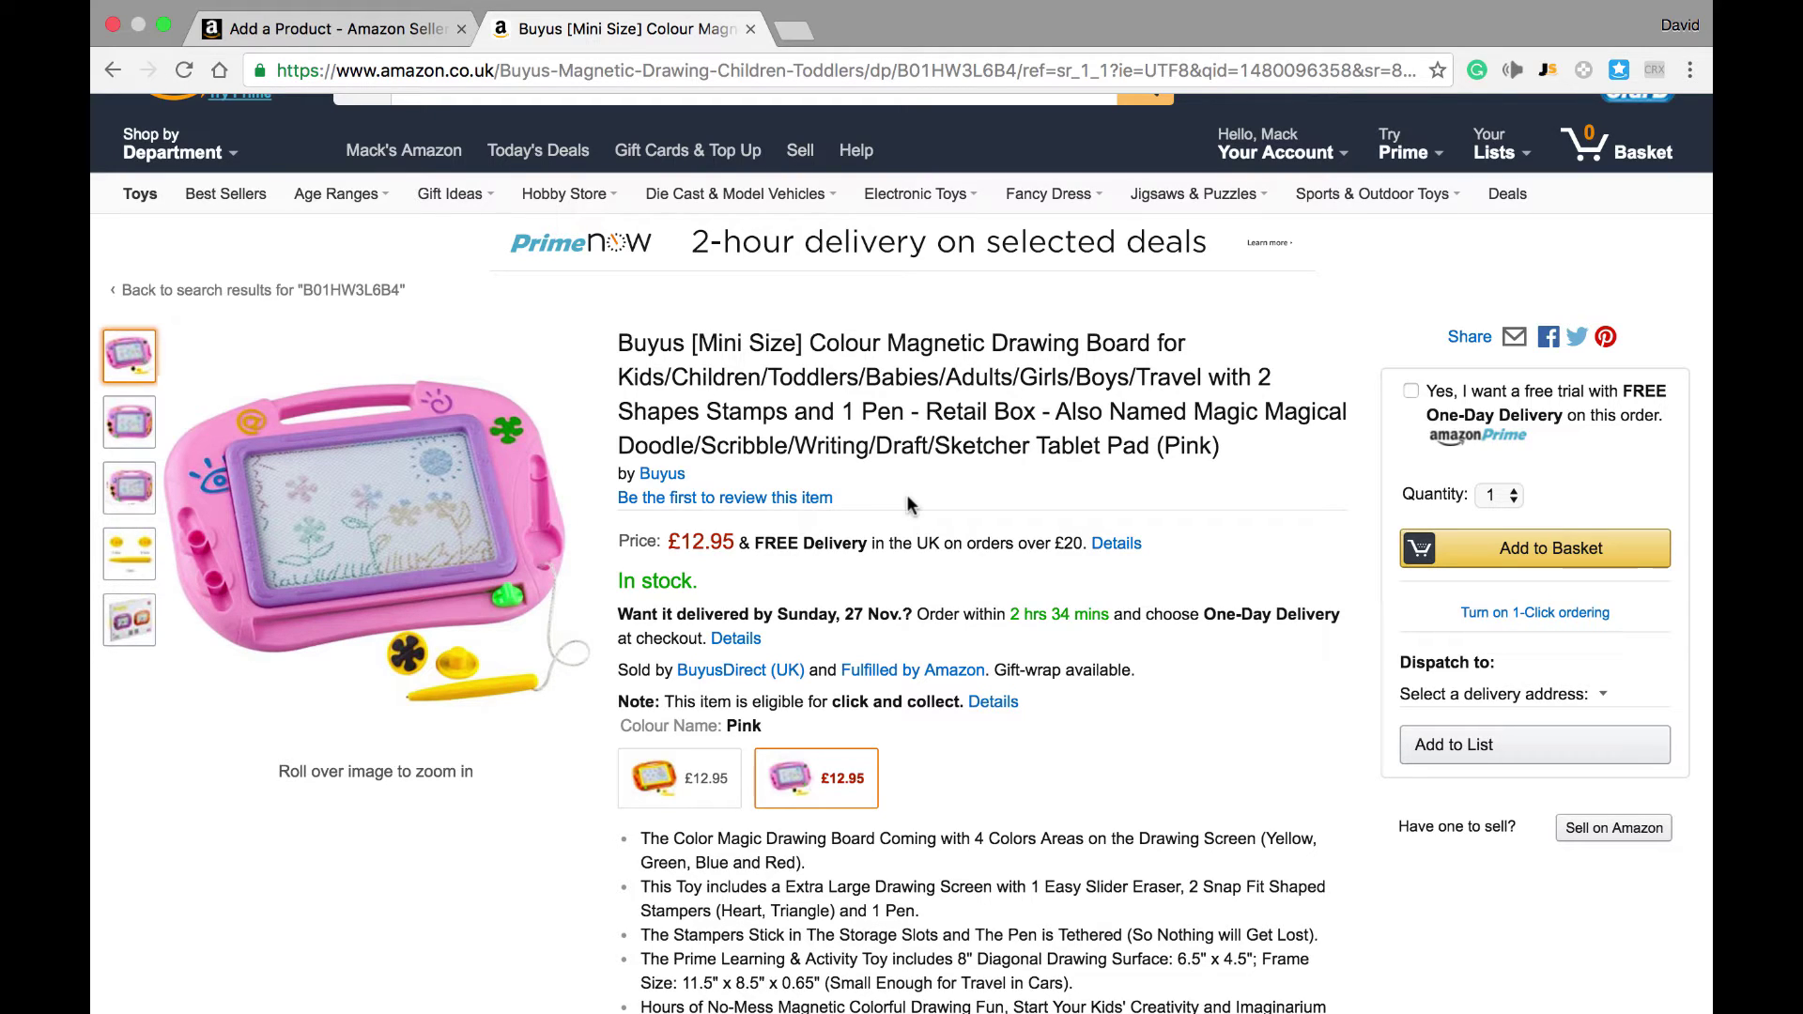
{"action": "scroll", "coordinate": [909, 505], "scroll_direction": "down", "scroll_amount": 1}
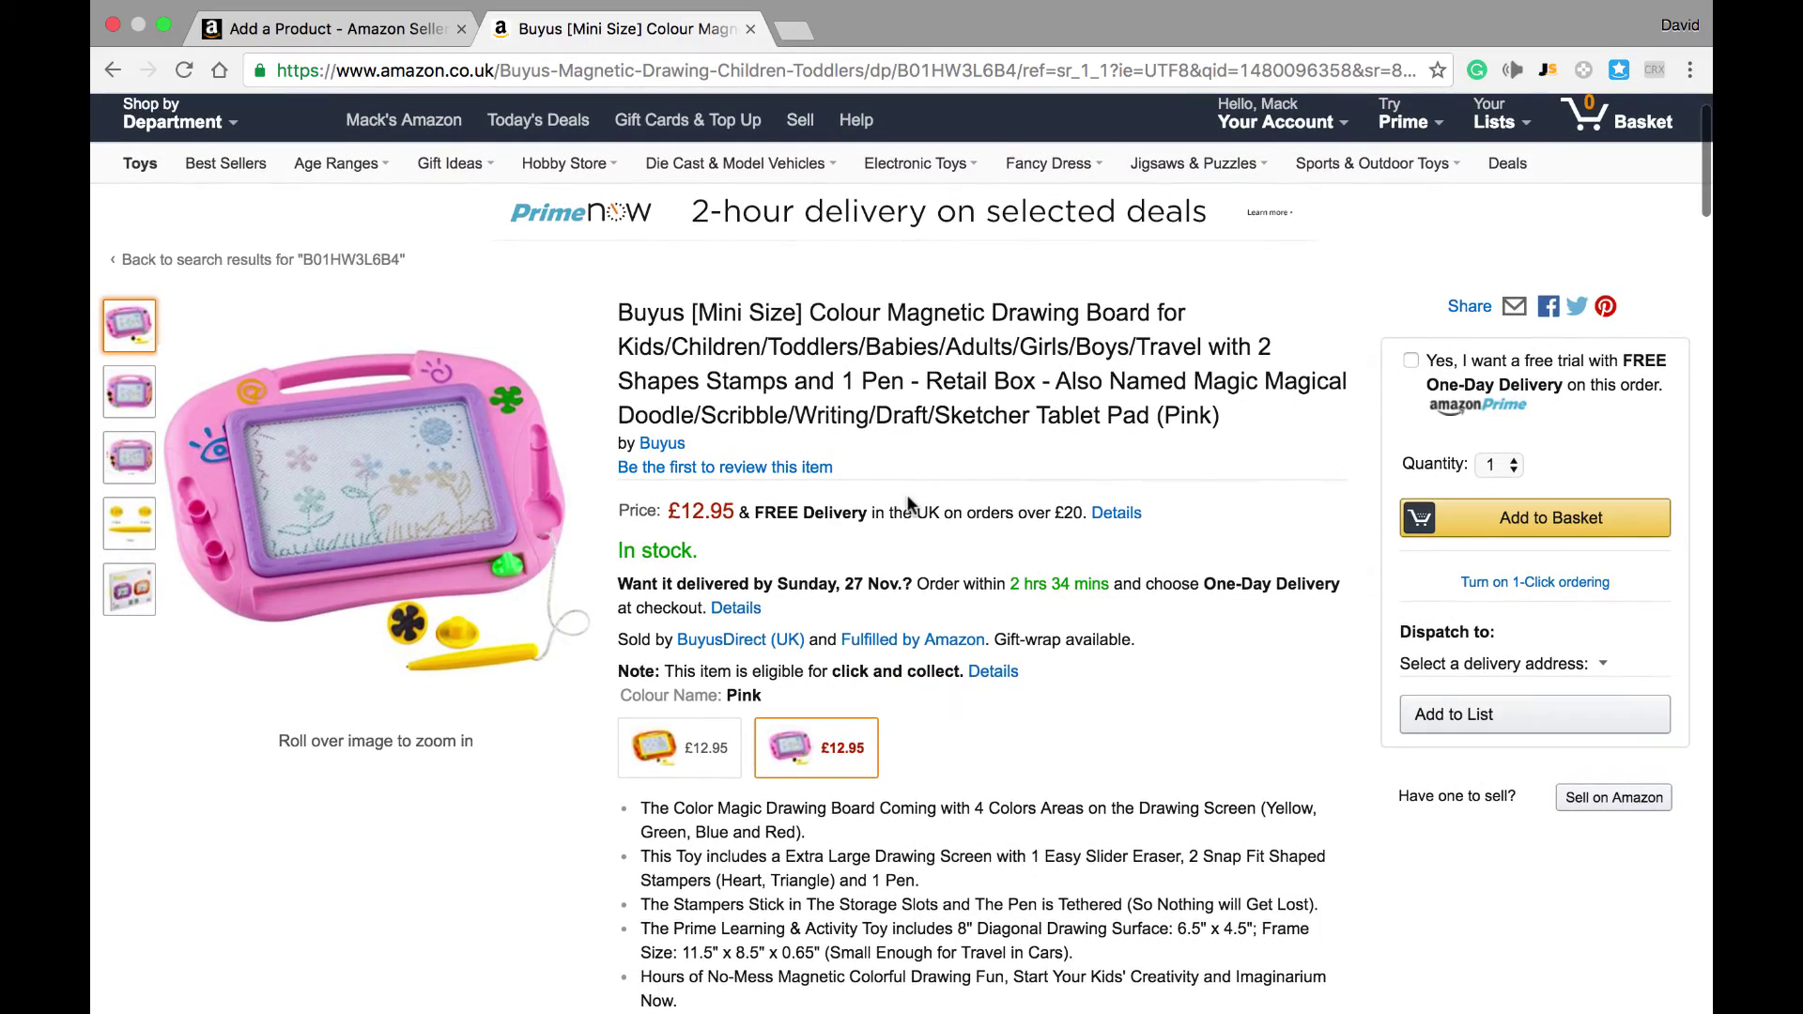
{"action": "scroll", "coordinate": [909, 505], "scroll_direction": "down", "scroll_amount": 5}
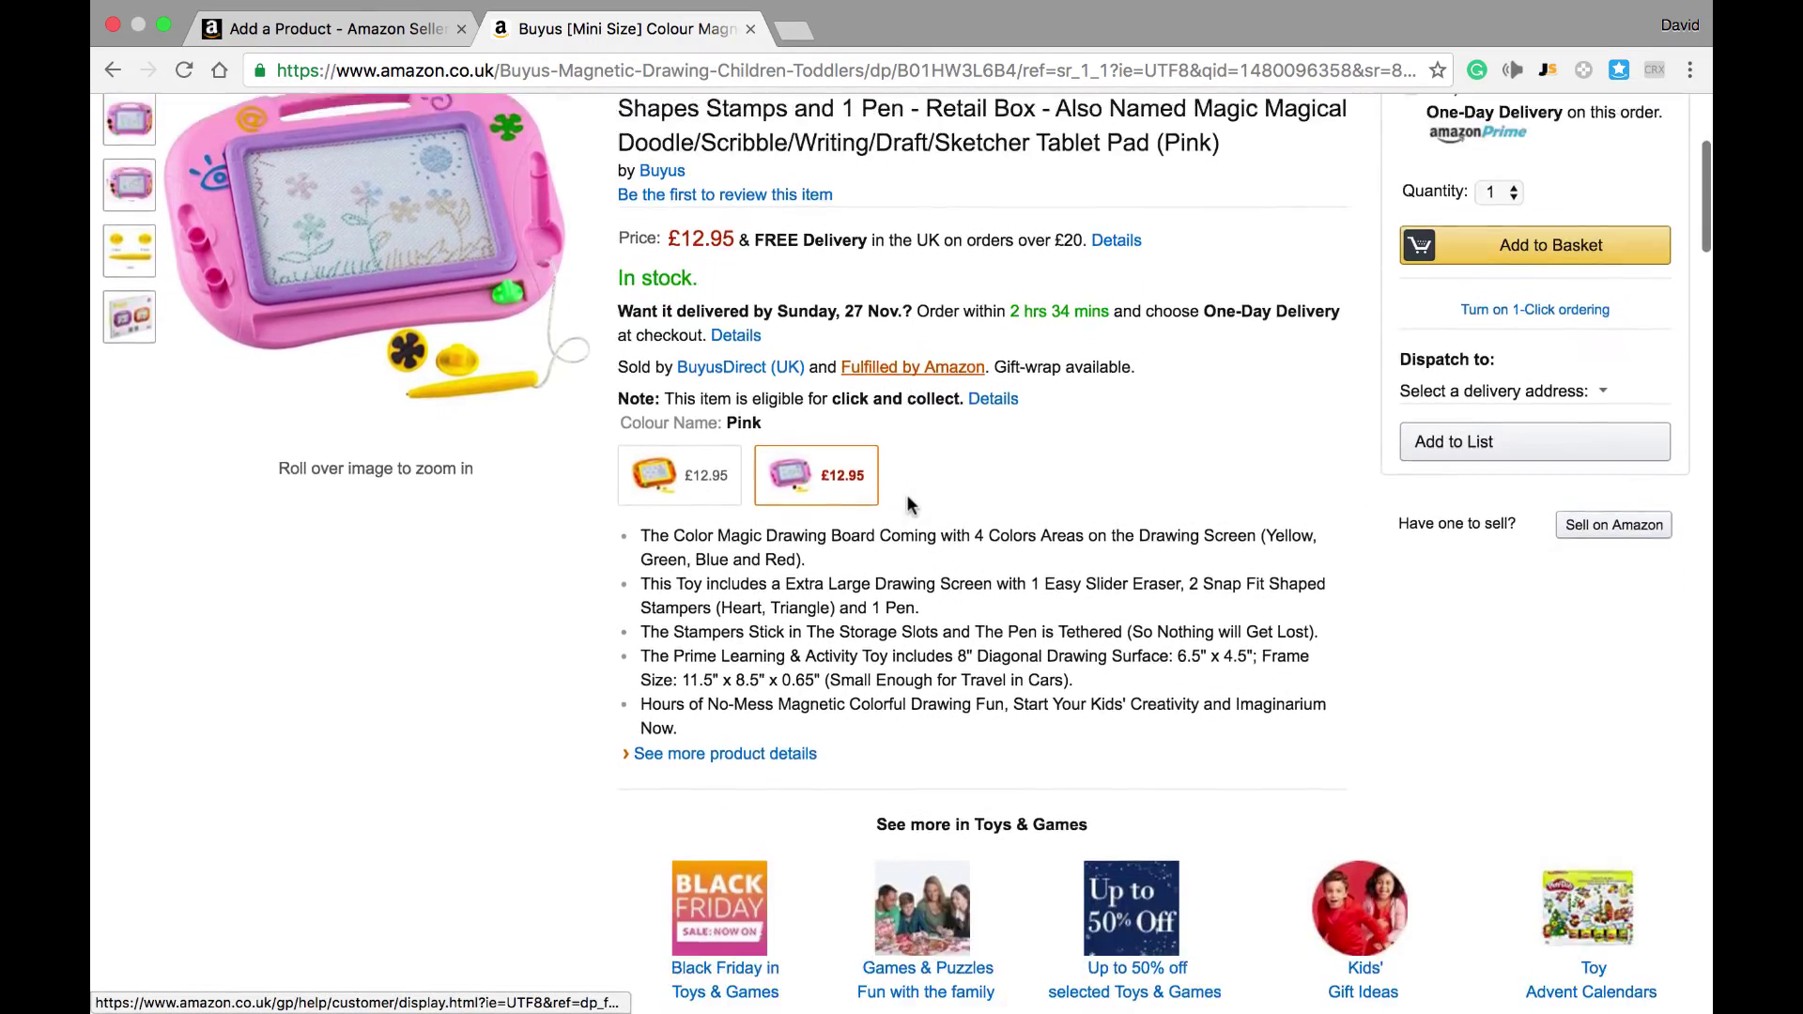
{"action": "scroll", "coordinate": [908, 505], "scroll_direction": "down", "scroll_amount": 20}
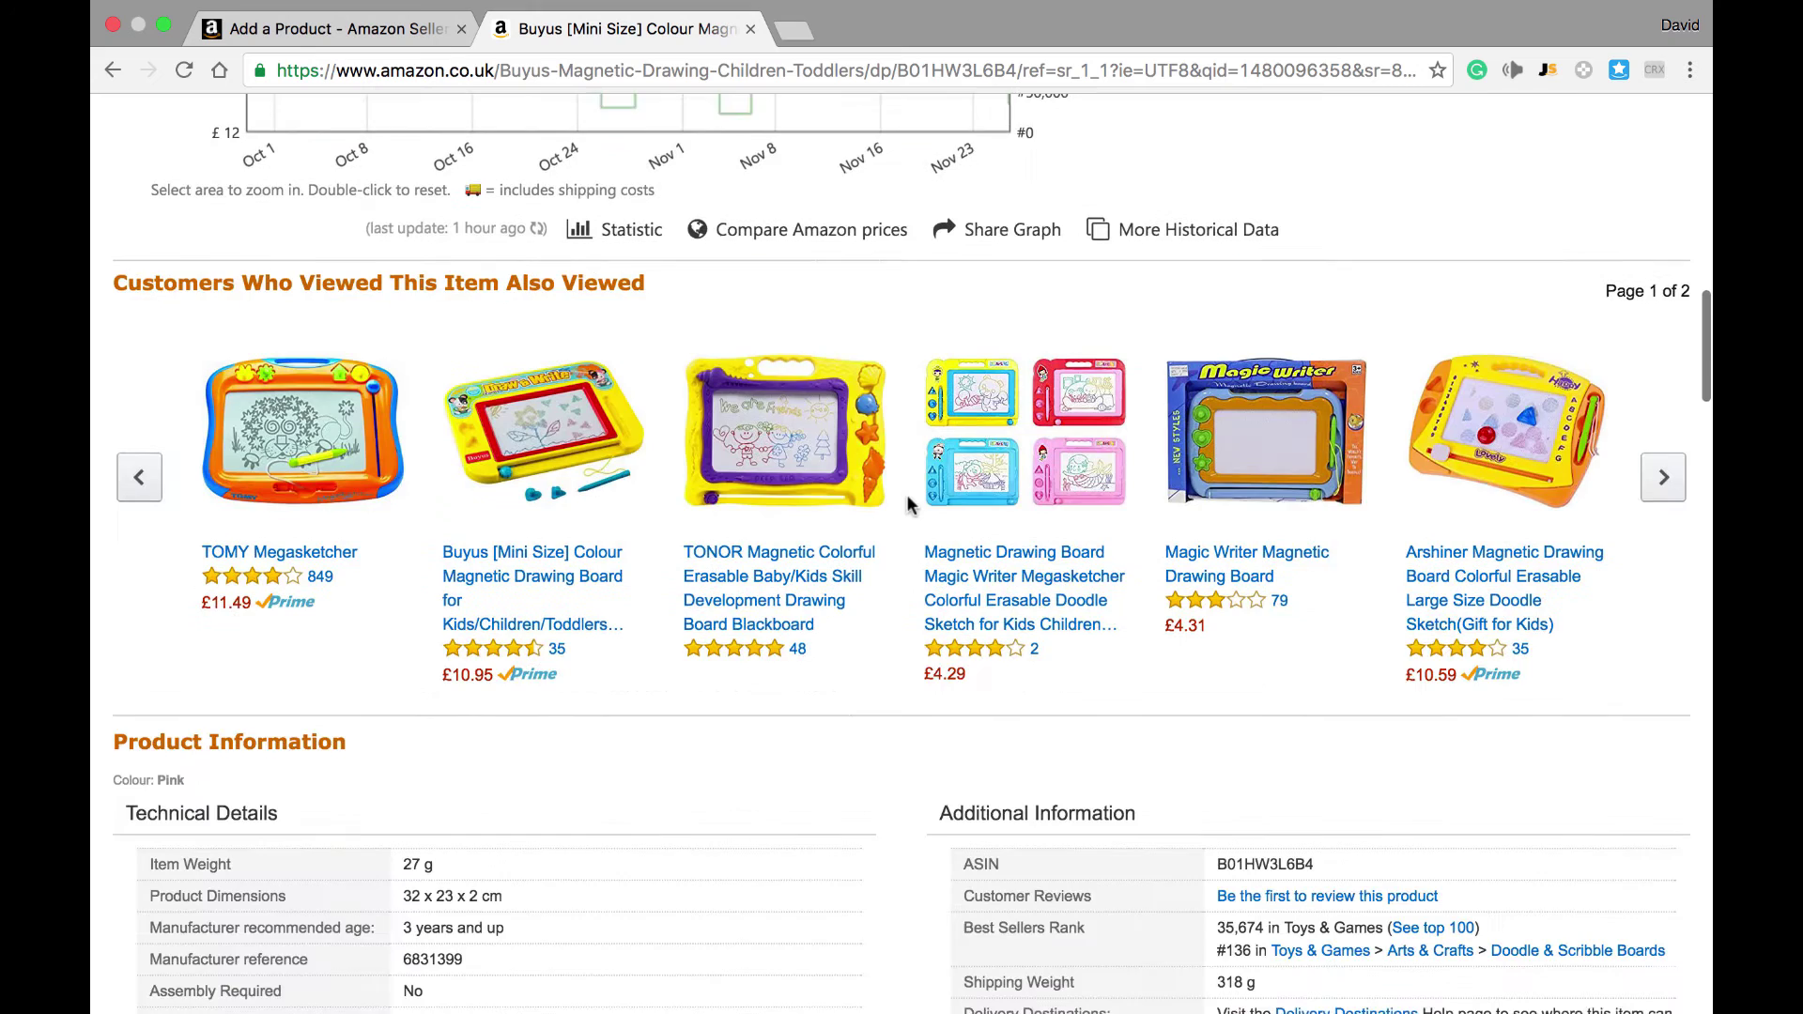
{"action": "scroll", "coordinate": [909, 505], "scroll_direction": "down", "scroll_amount": 6}
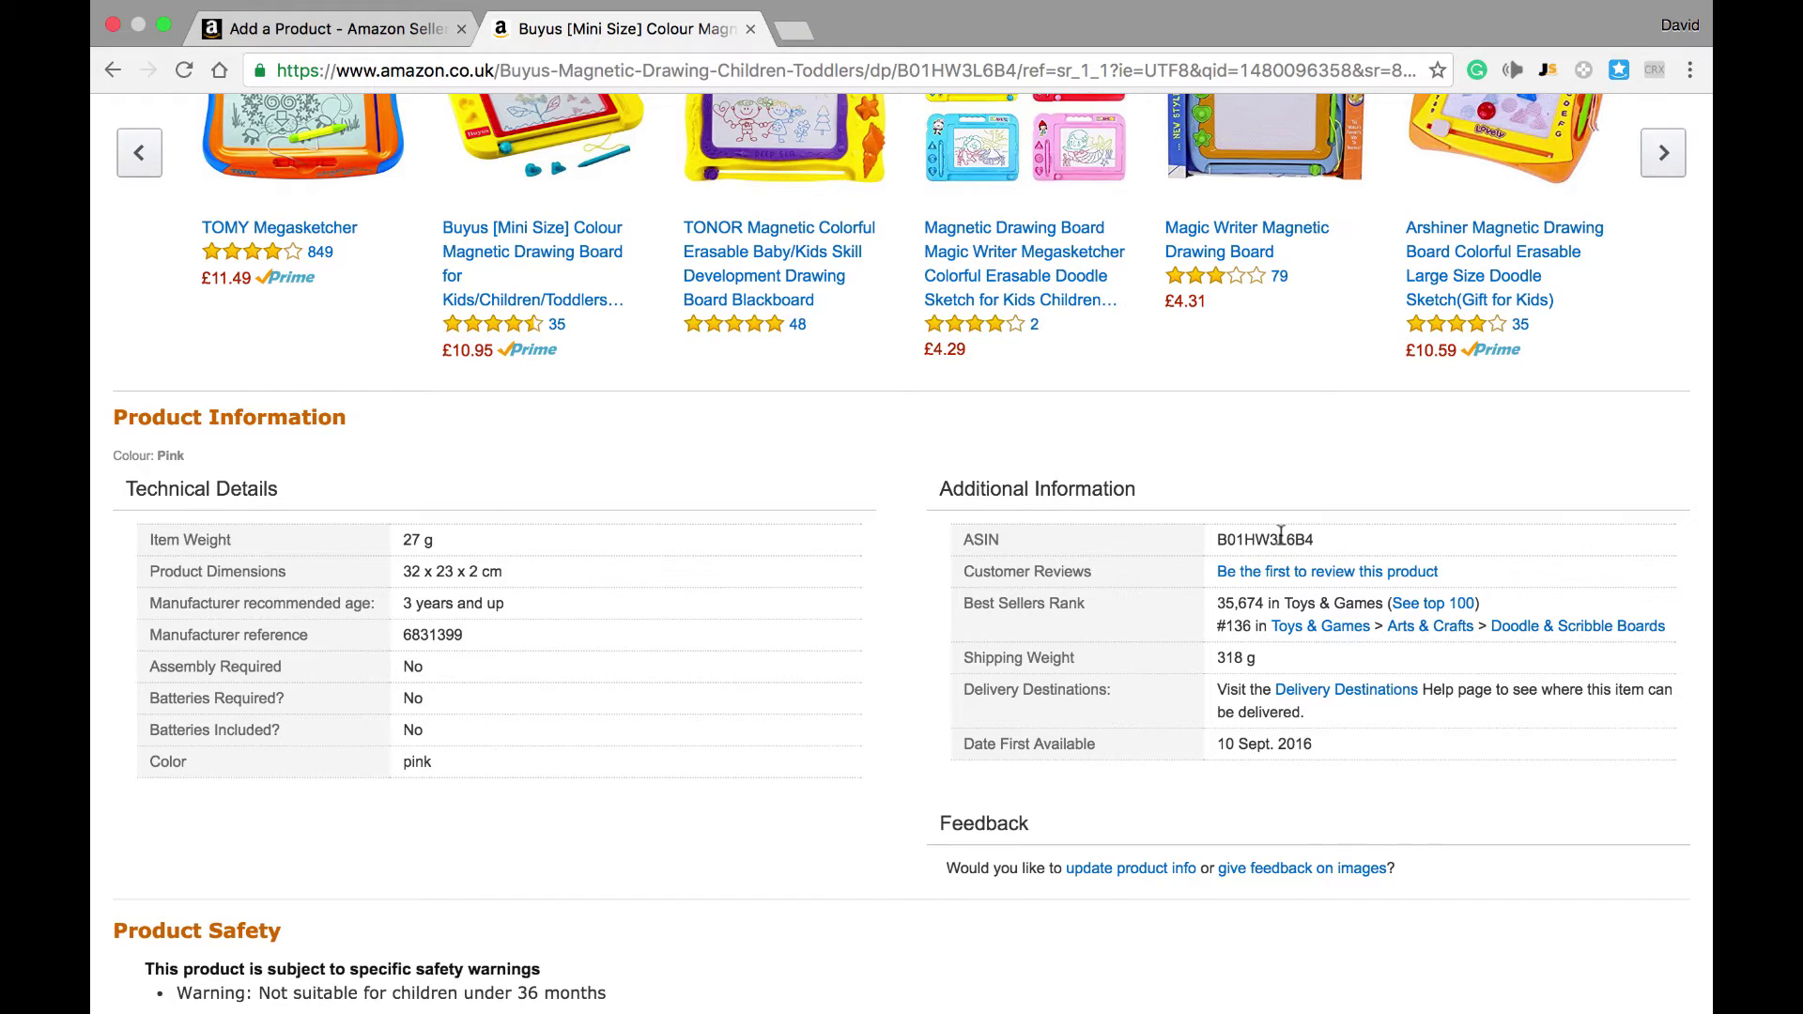
{"action": "double_click", "coordinate": [1281, 534]}
{"action": "key", "text": "super+c"}
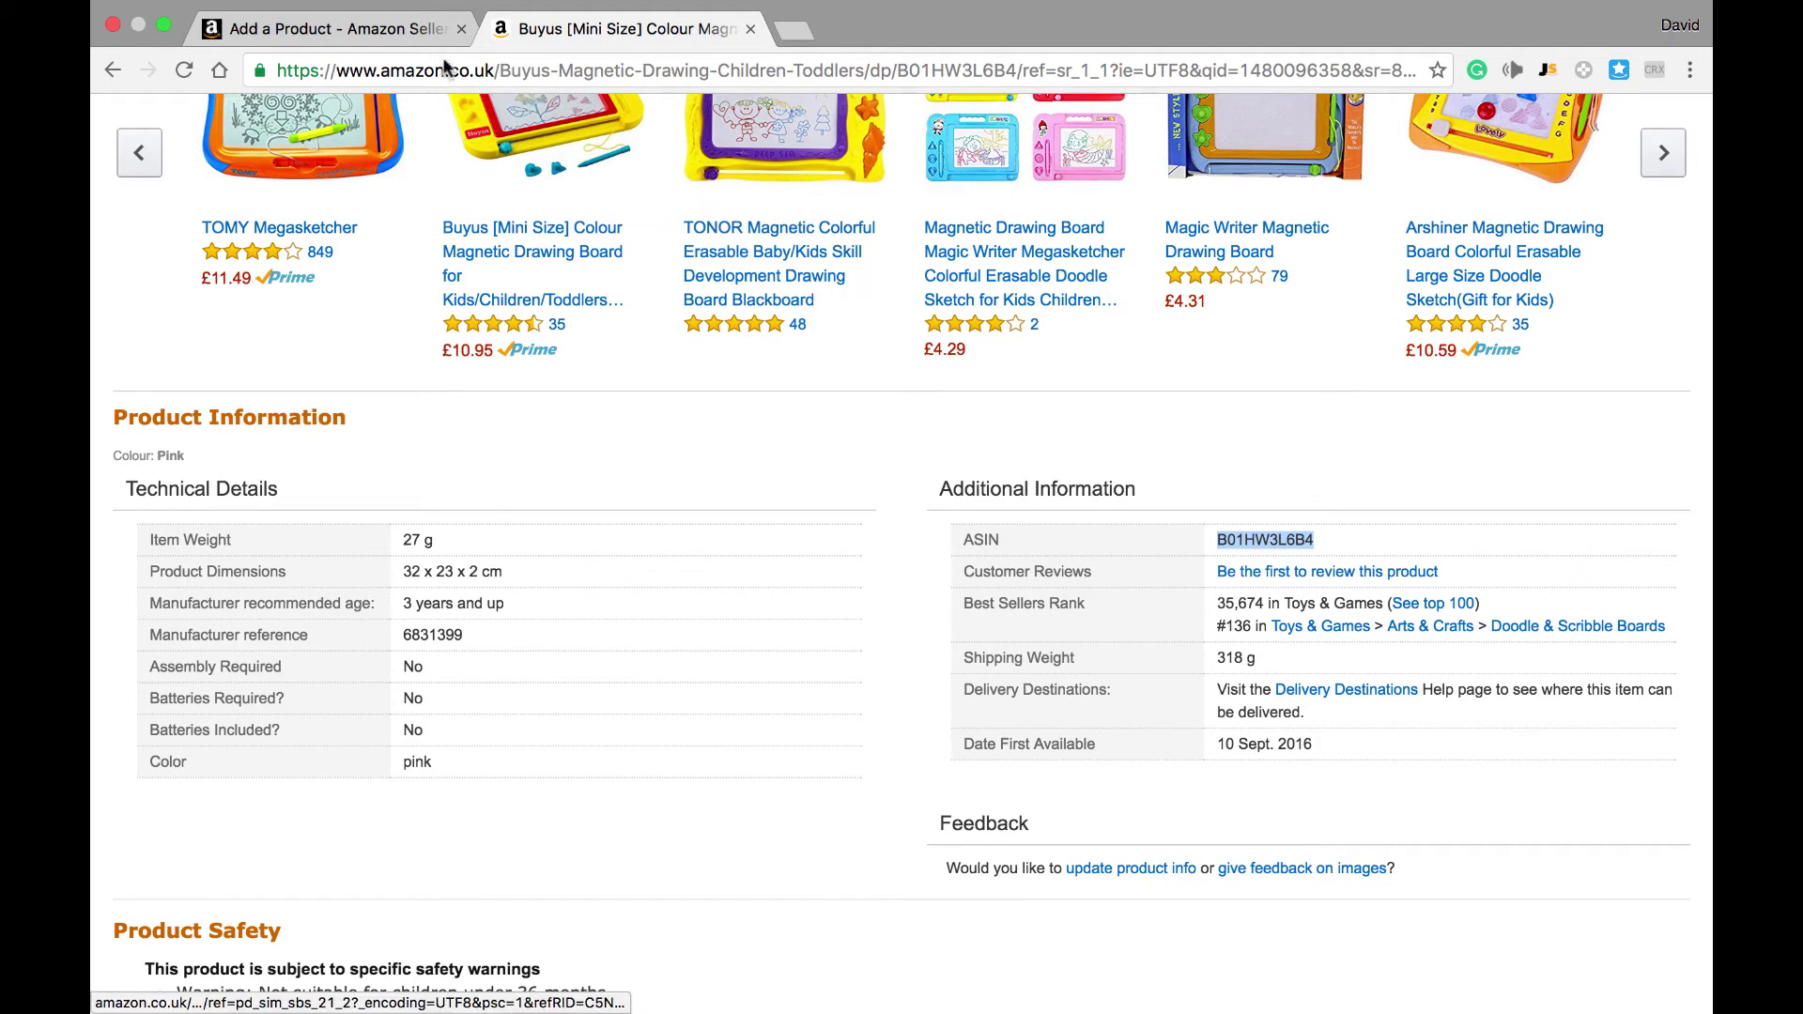
{"action": "left_click", "coordinate": [414, 41]}
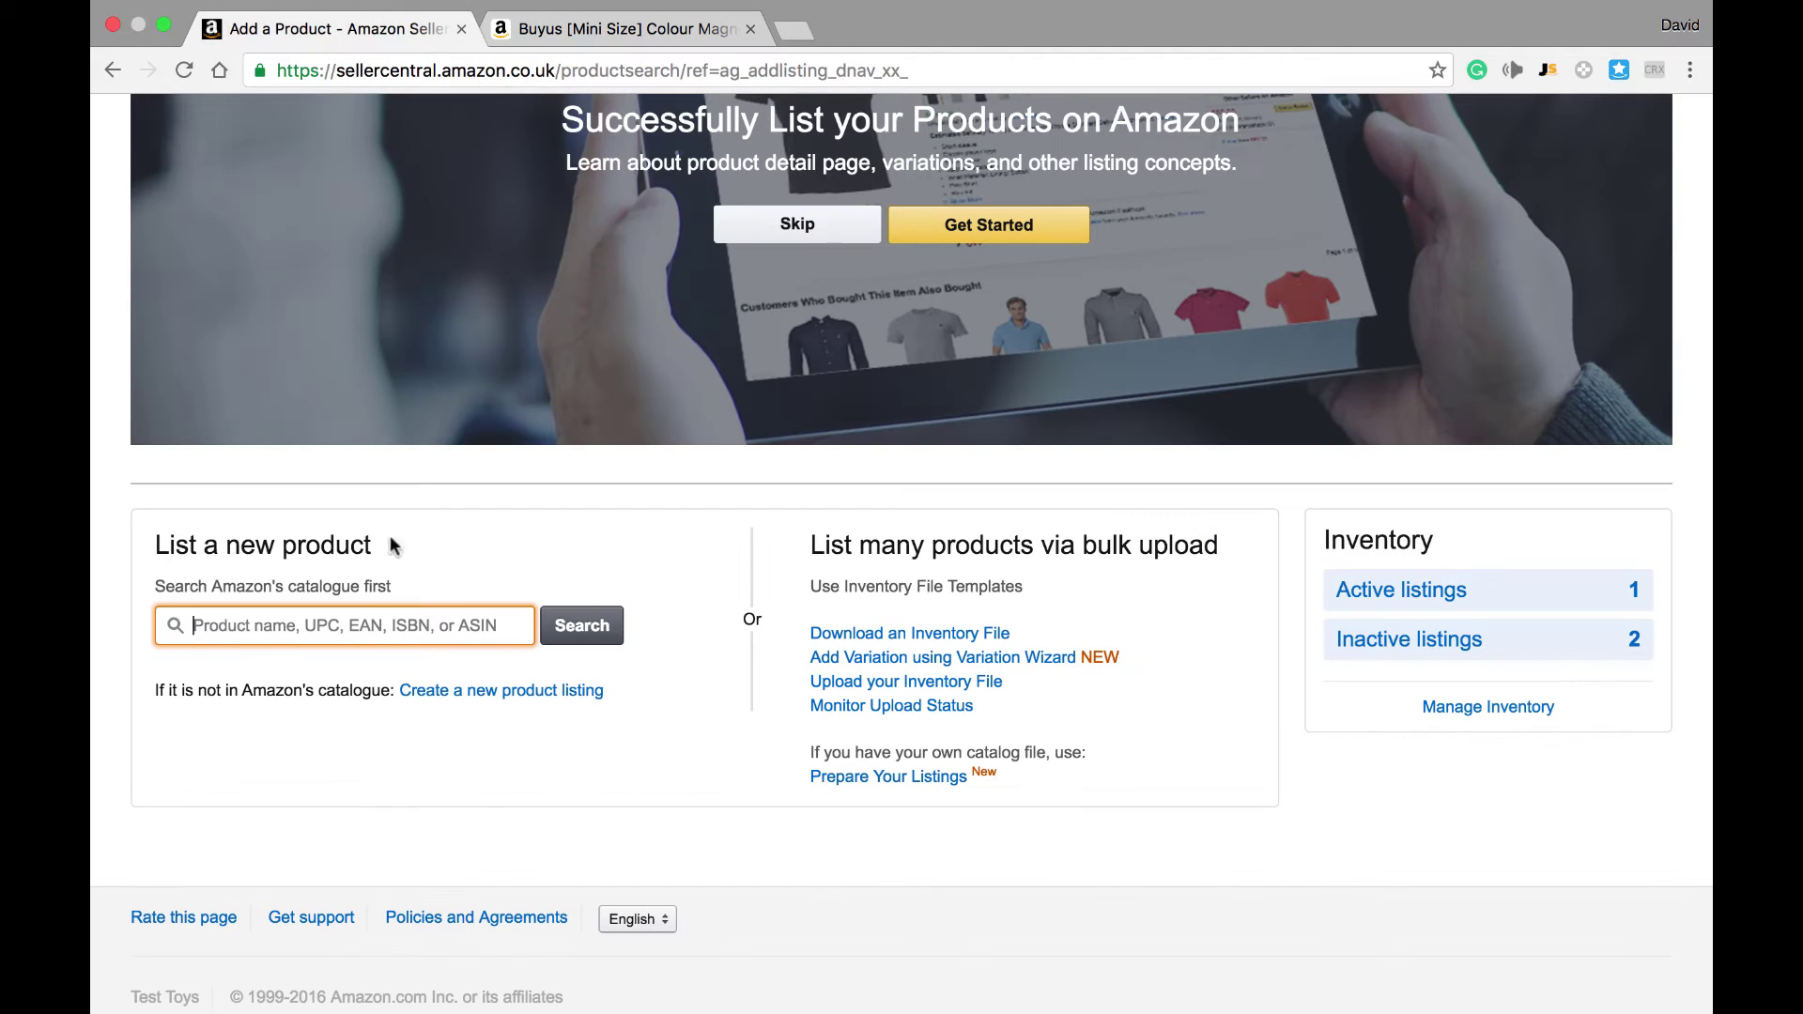
Step: Search Amazon's catalogue for the pasted ASIN B01HW3L6B4 to find the Buyus magnetic drawing board
{"action": "key", "text": "super+v"}
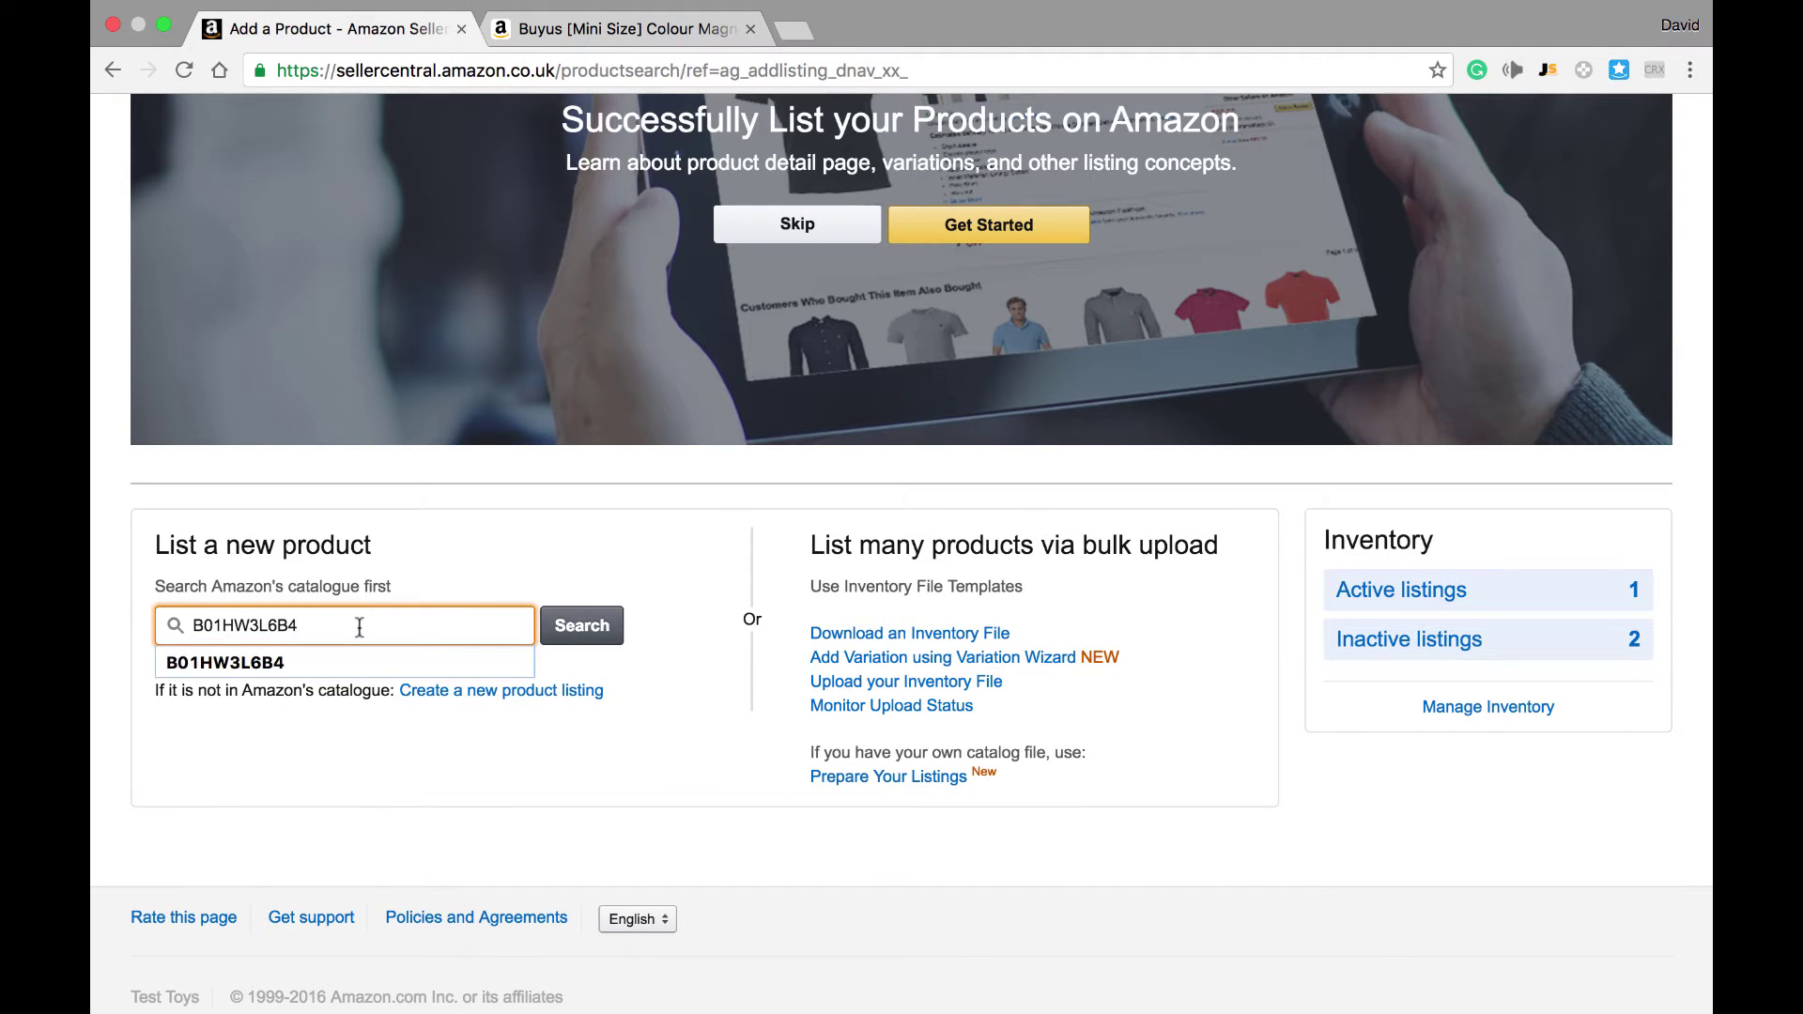
{"action": "left_click", "coordinate": [582, 625]}
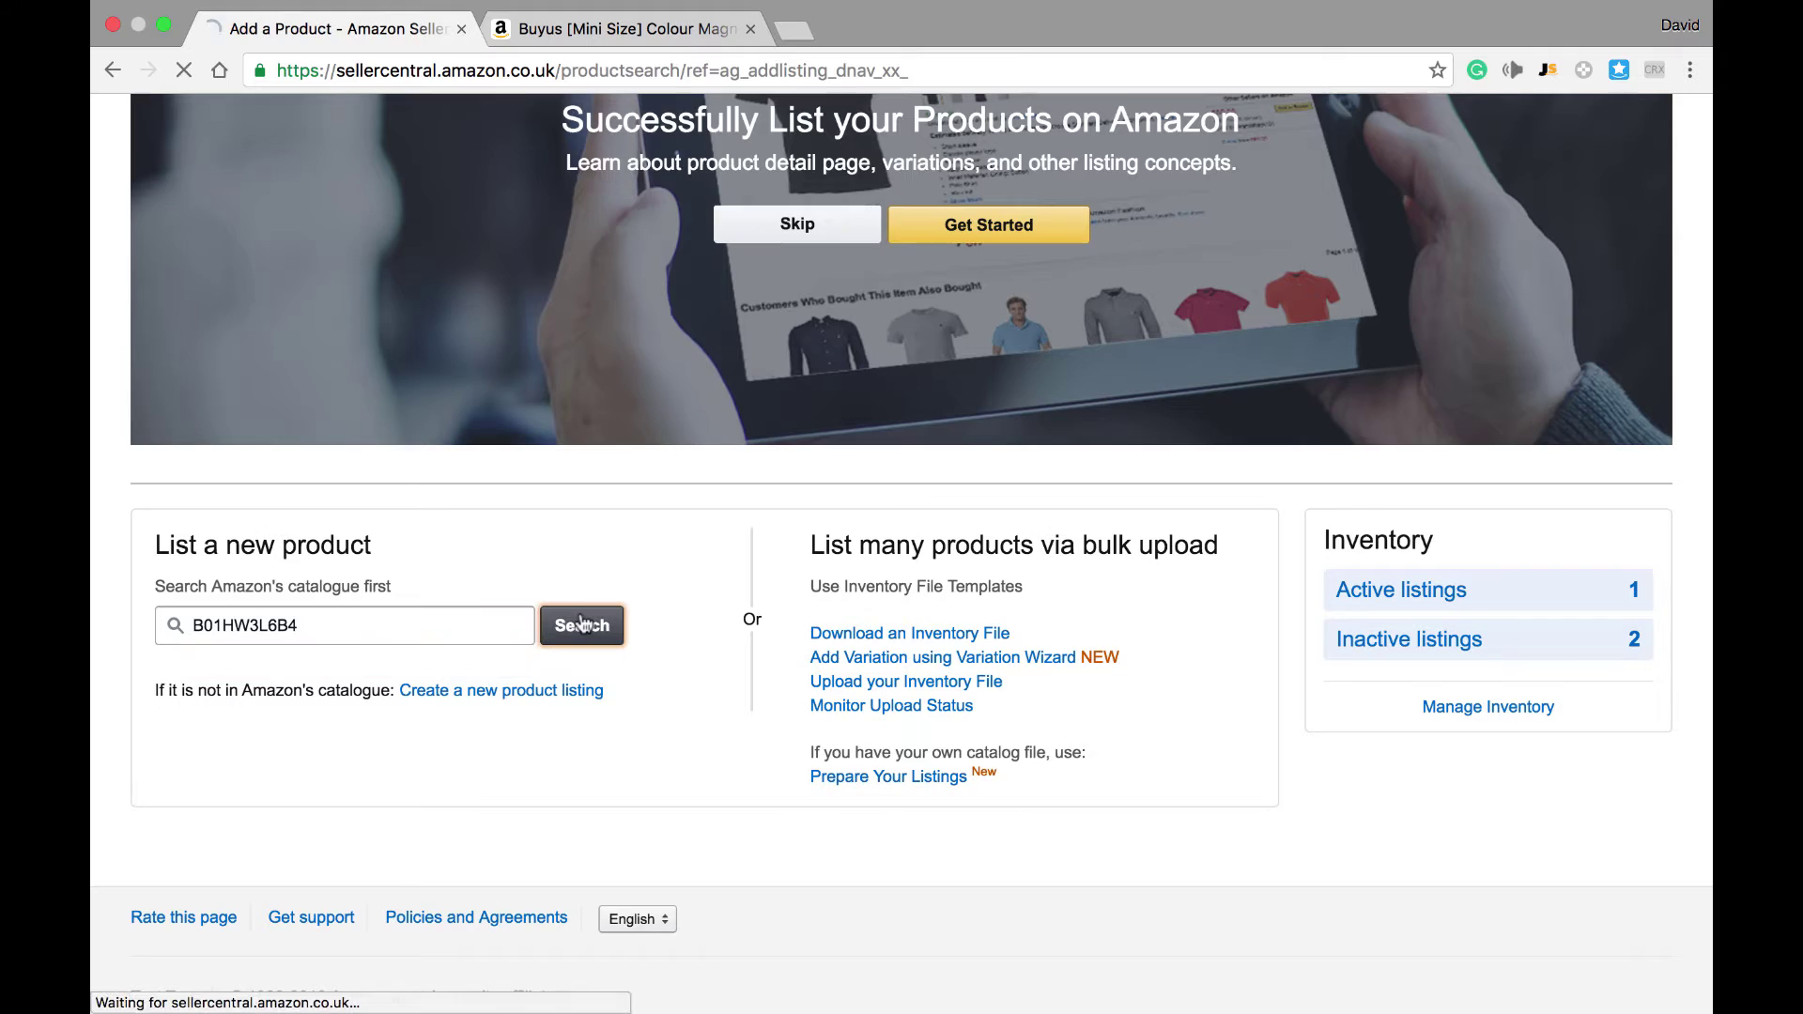
{"action": "scroll", "coordinate": [584, 624], "scroll_direction": "down", "scroll_amount": 3}
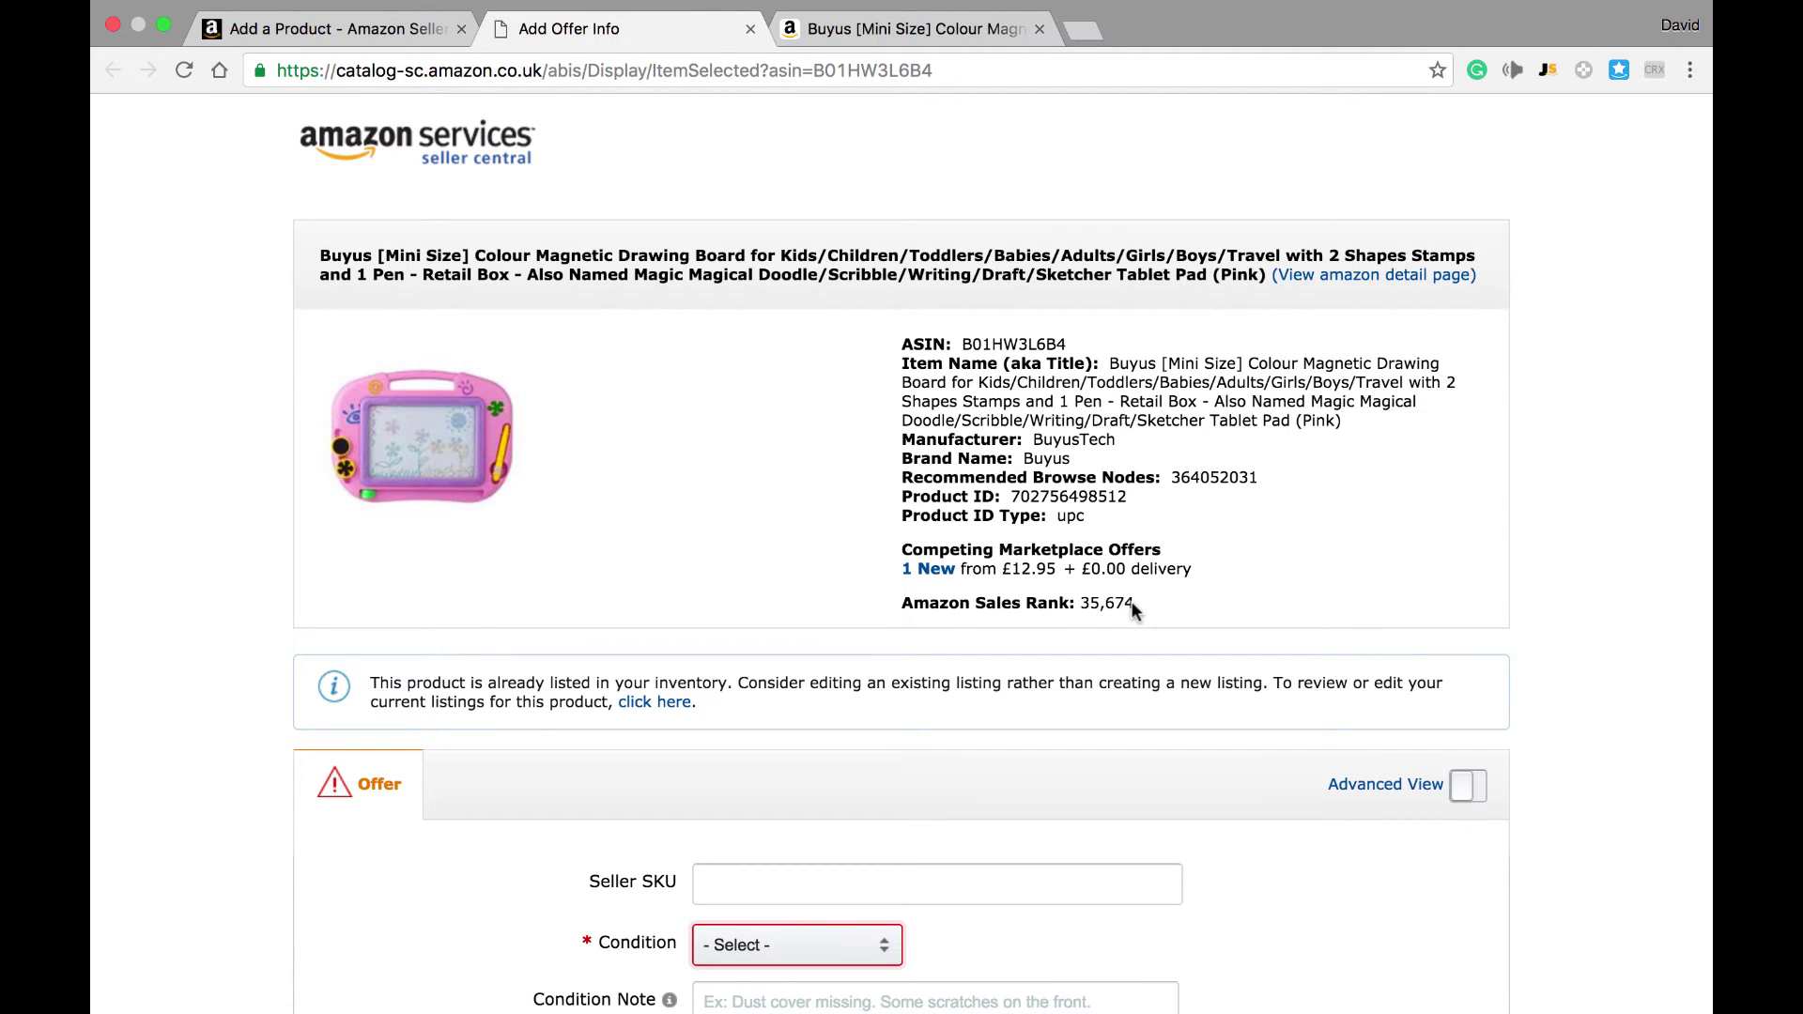
{"action": "scroll", "coordinate": [1131, 601], "scroll_direction": "down", "scroll_amount": 4}
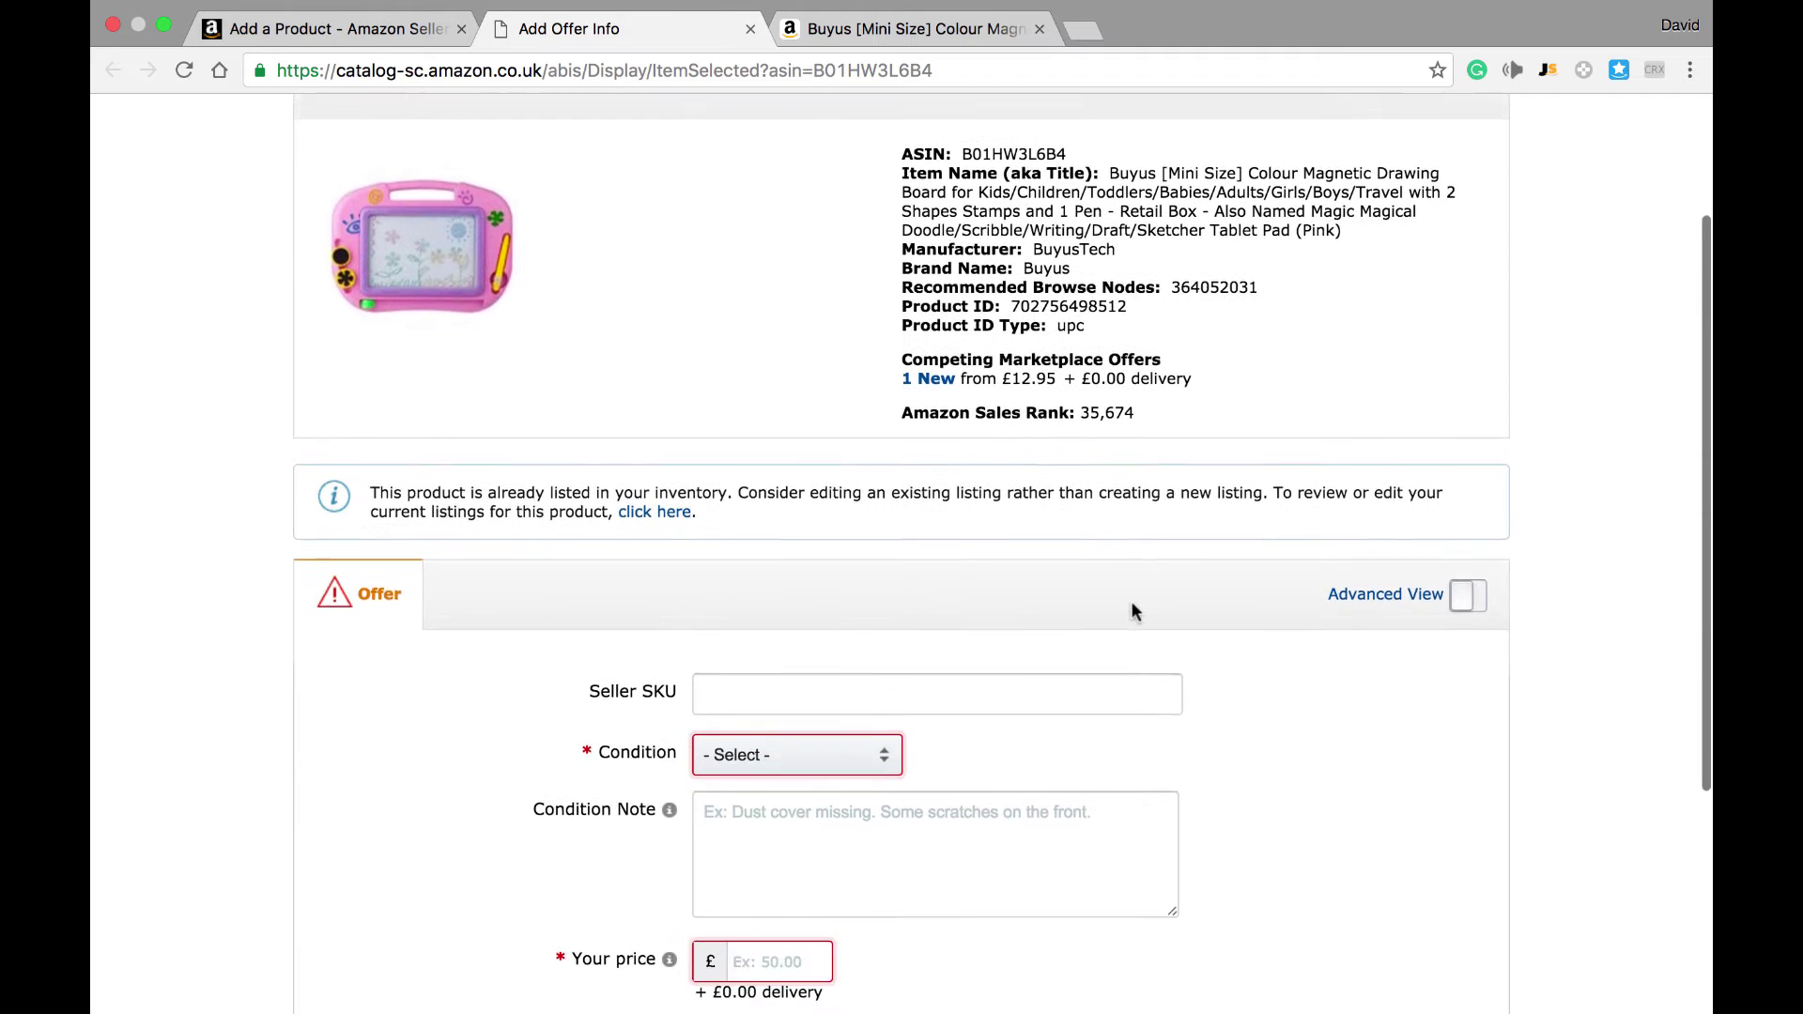
{"action": "scroll", "coordinate": [1130, 612], "scroll_direction": "down", "scroll_amount": 5}
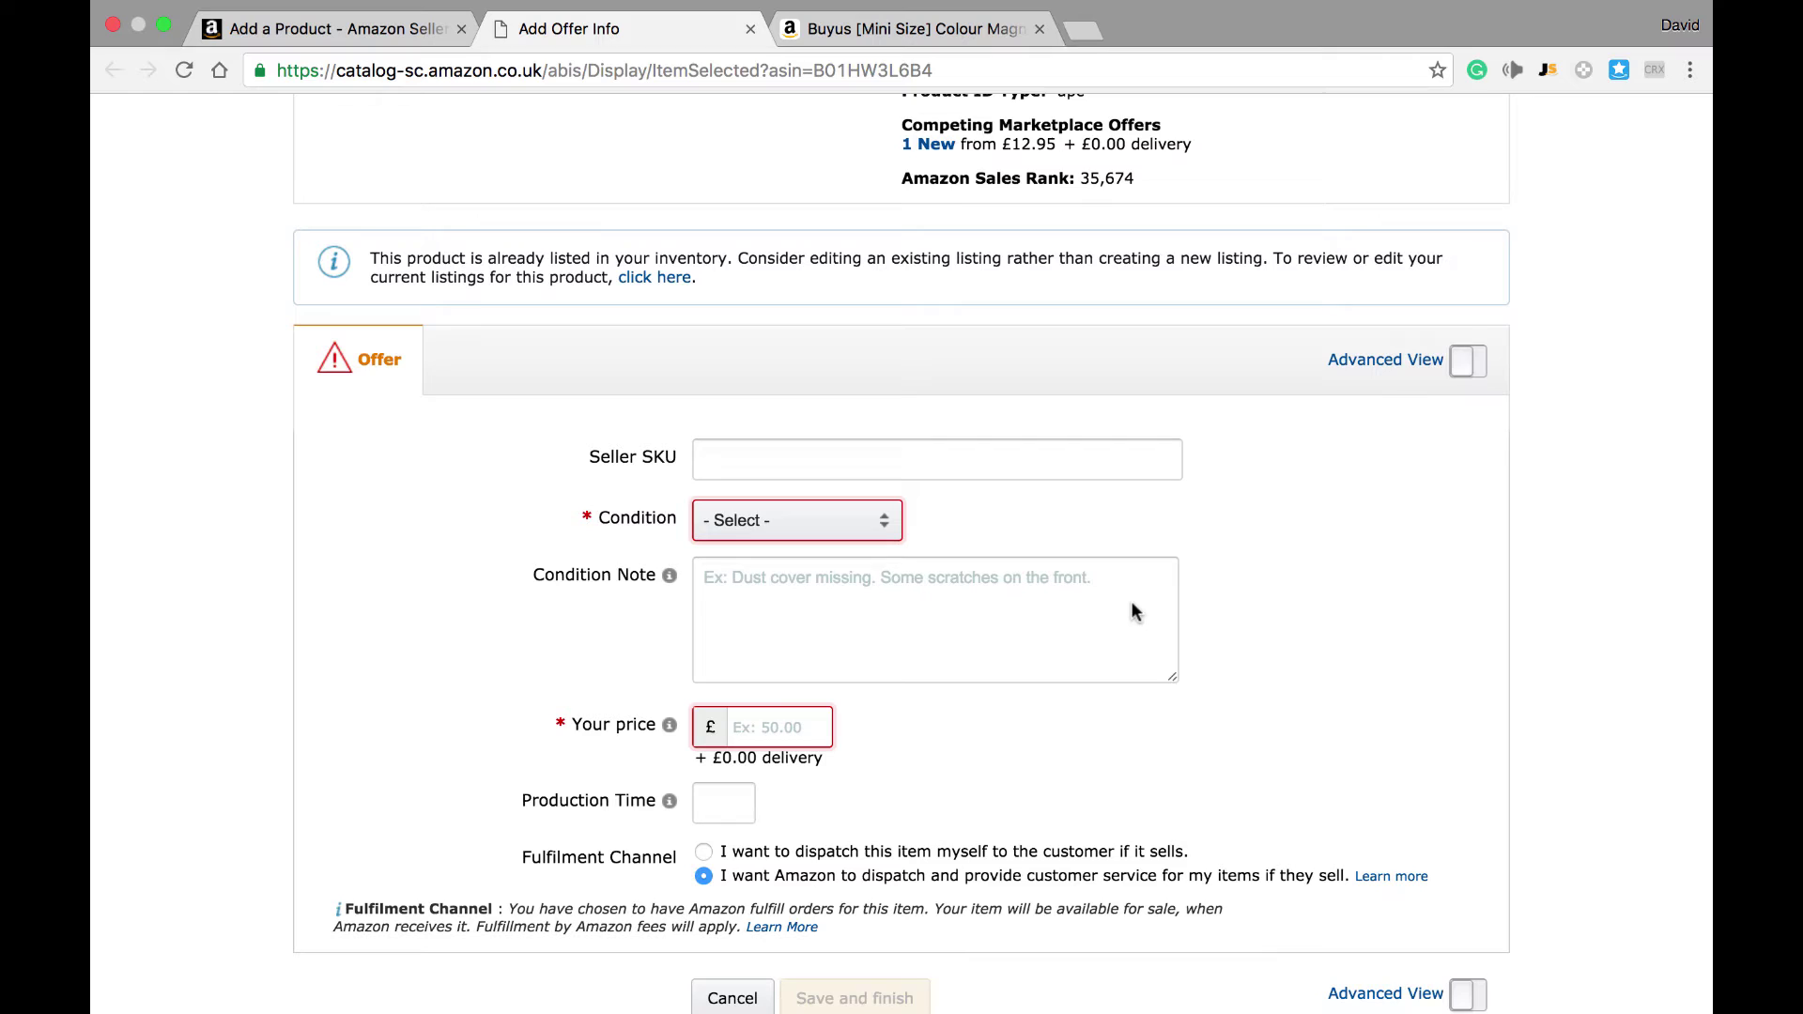
{"action": "left_click", "coordinate": [869, 522]}
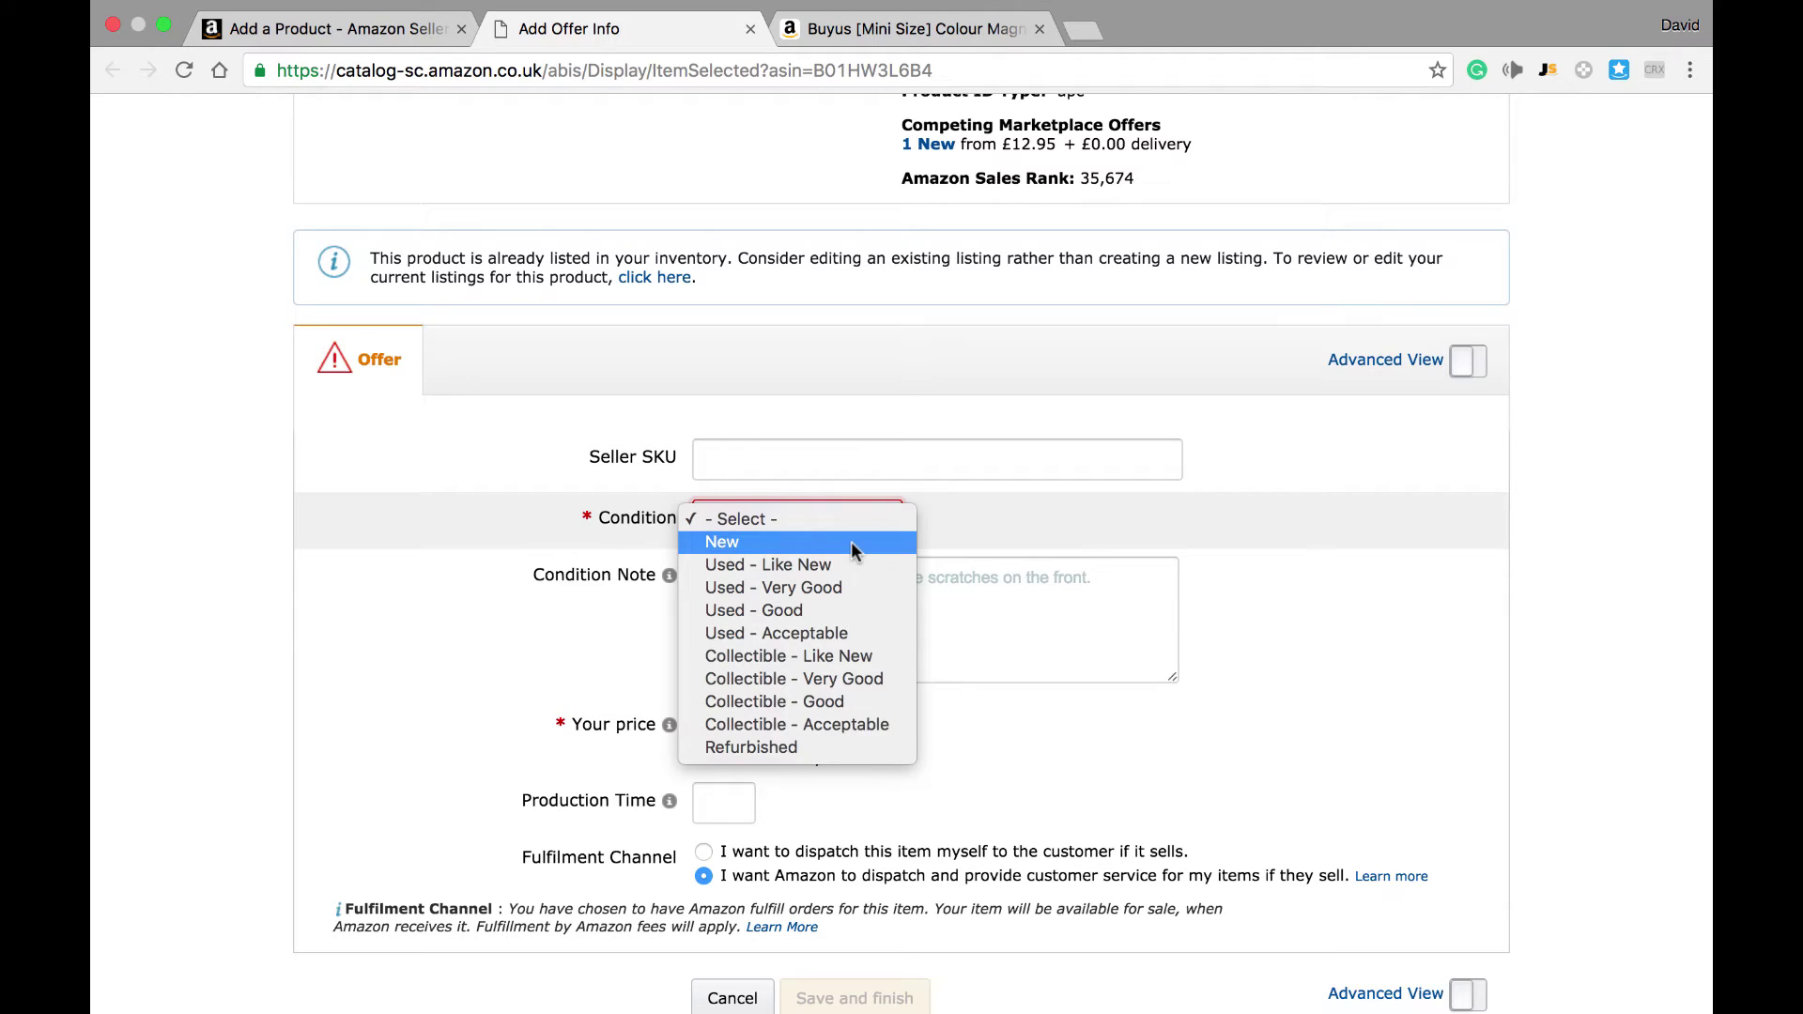
{"action": "left_click", "coordinate": [851, 541]}
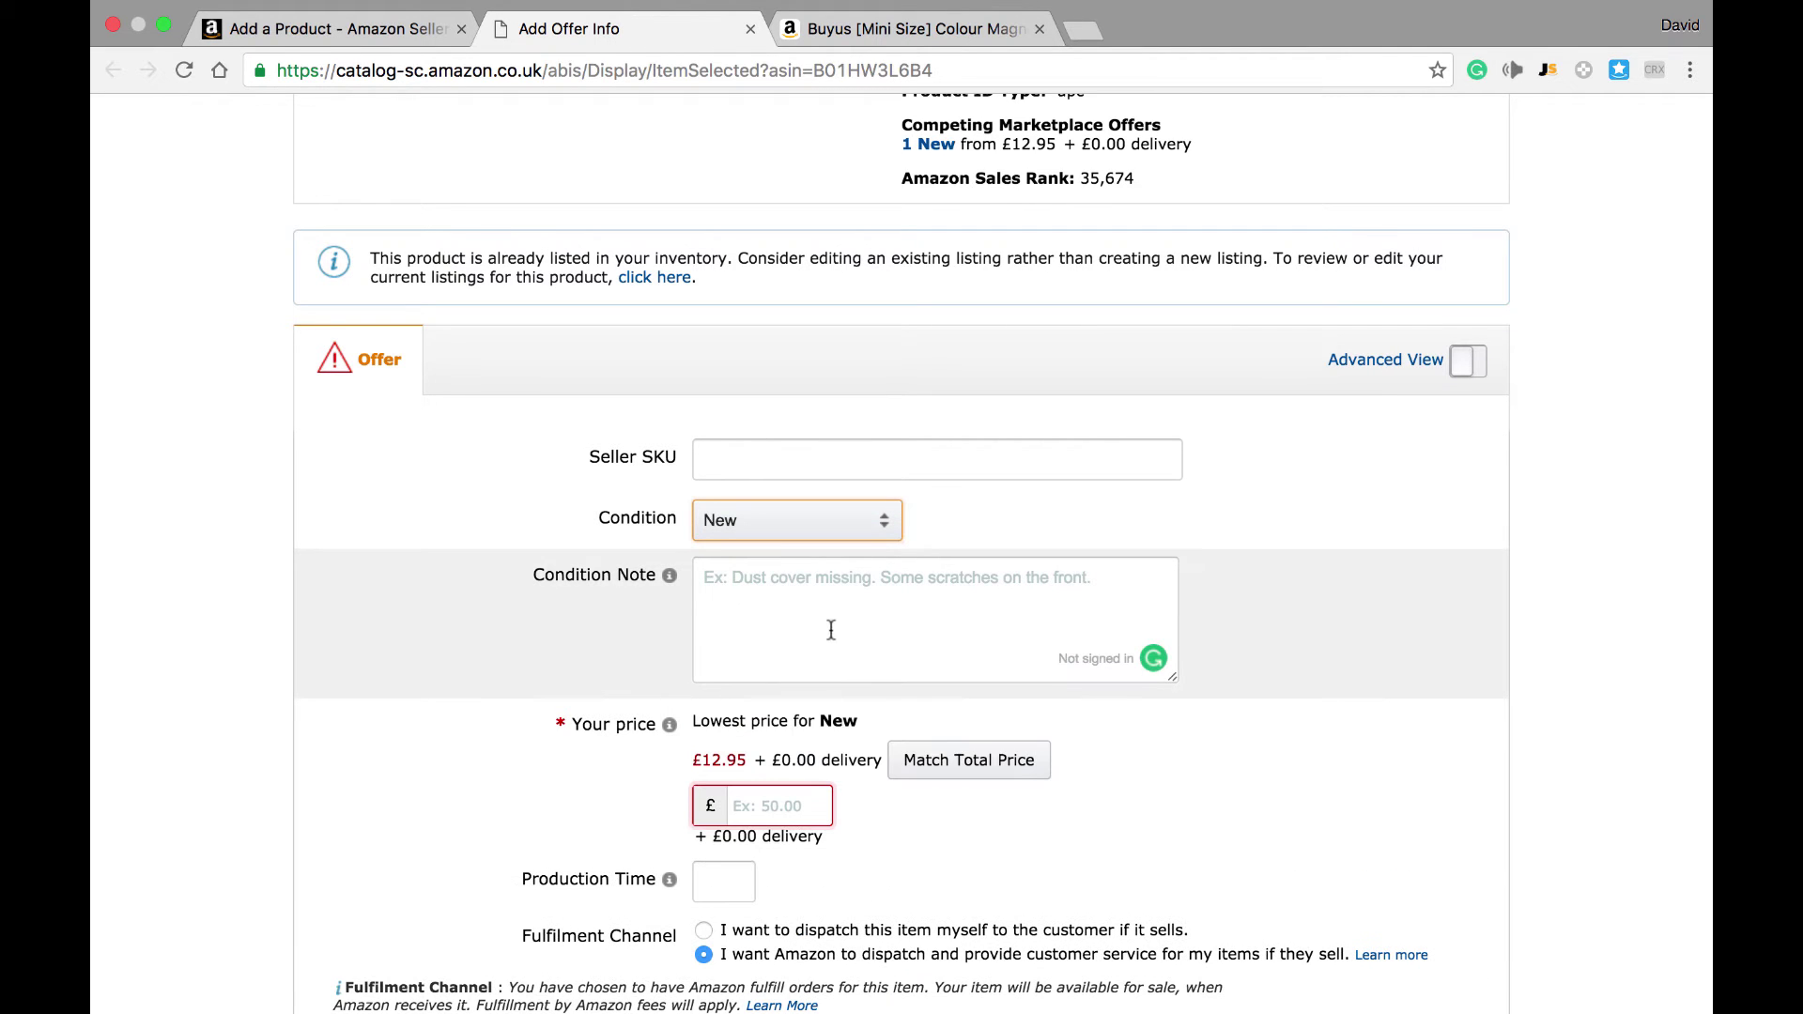
{"action": "scroll", "coordinate": [819, 704], "scroll_direction": "down", "scroll_amount": 1}
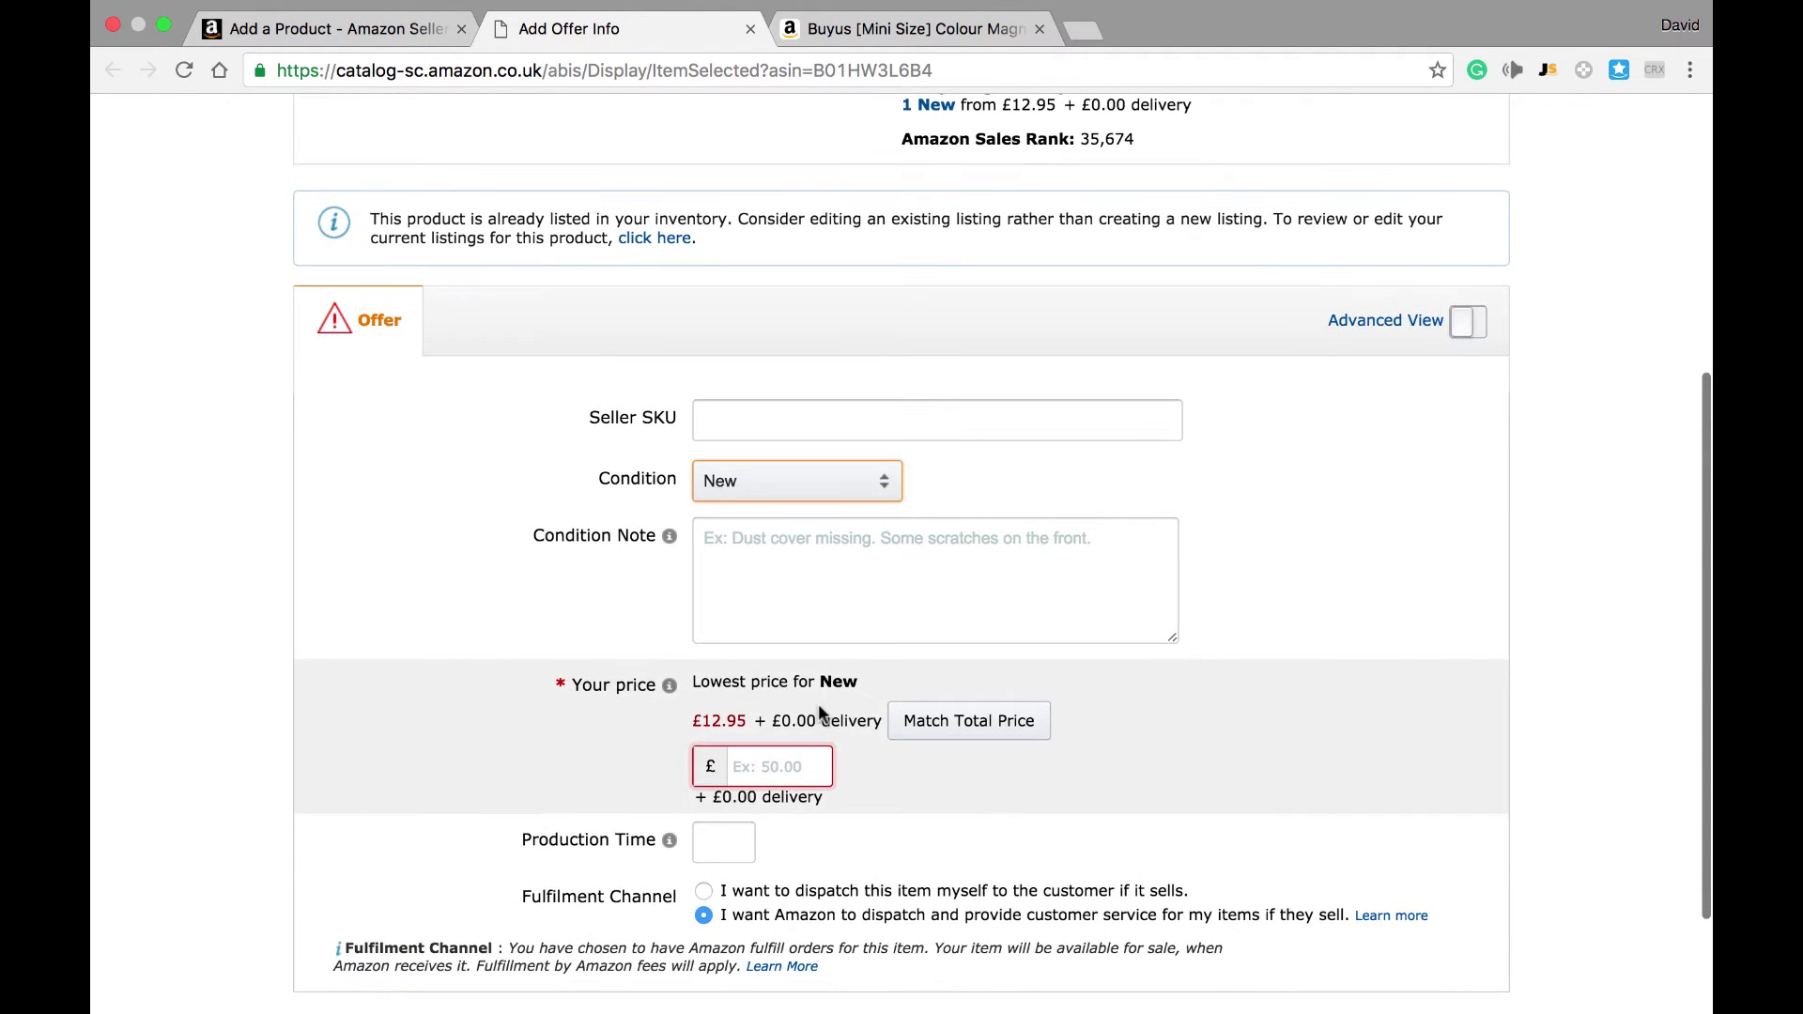
{"action": "scroll", "coordinate": [819, 712], "scroll_direction": "down", "scroll_amount": 4}
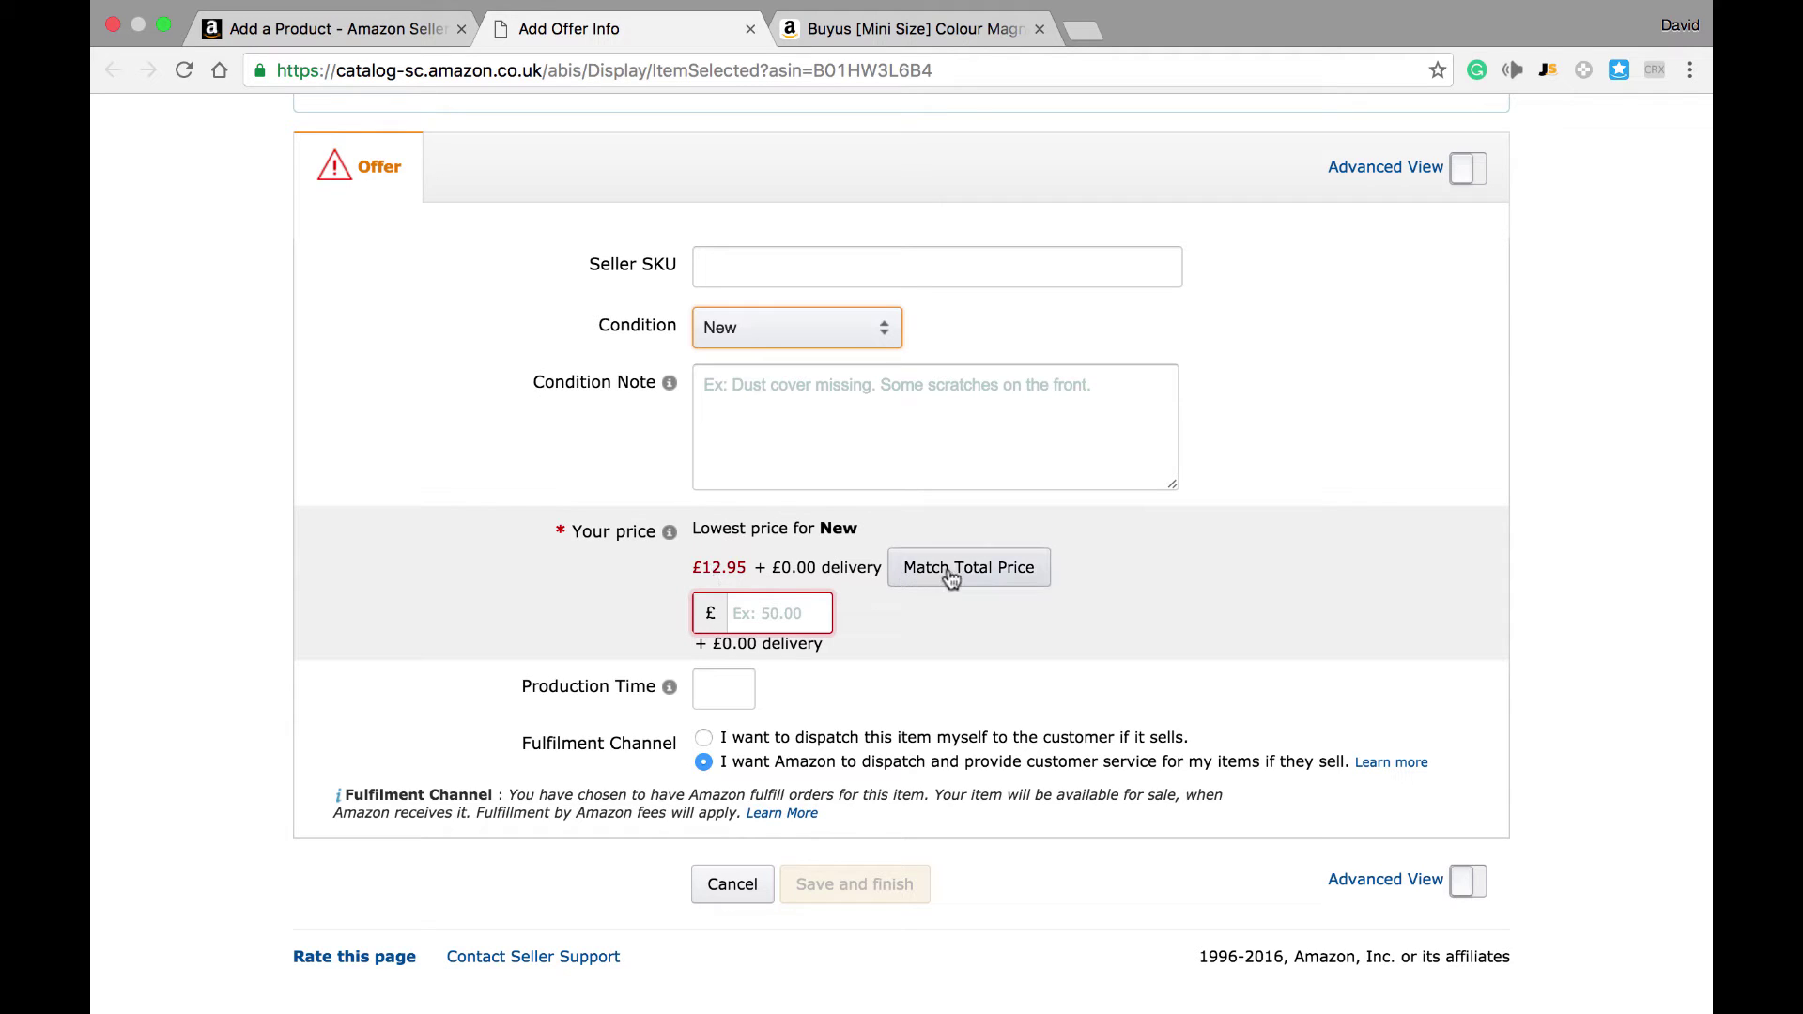
Step: Match the lowest total price of £12.95 and save the FBA offer
{"action": "left_click", "coordinate": [983, 575]}
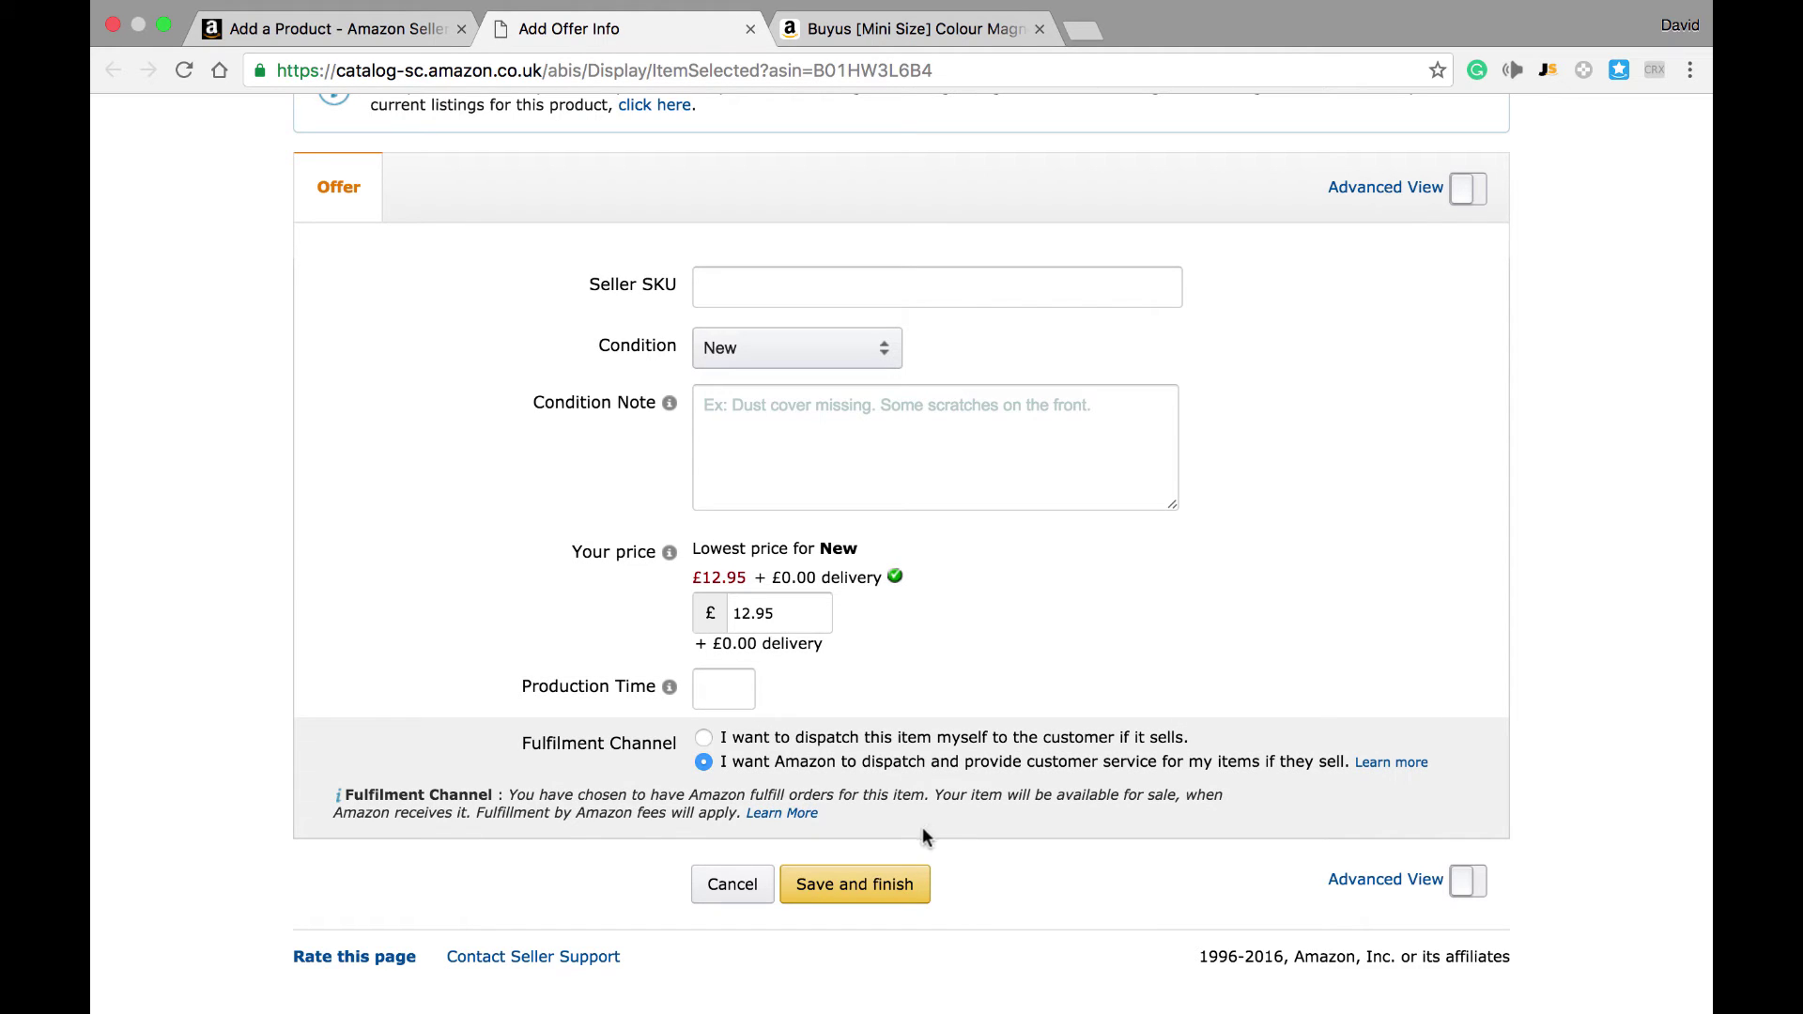
{"action": "left_click", "coordinate": [881, 897]}
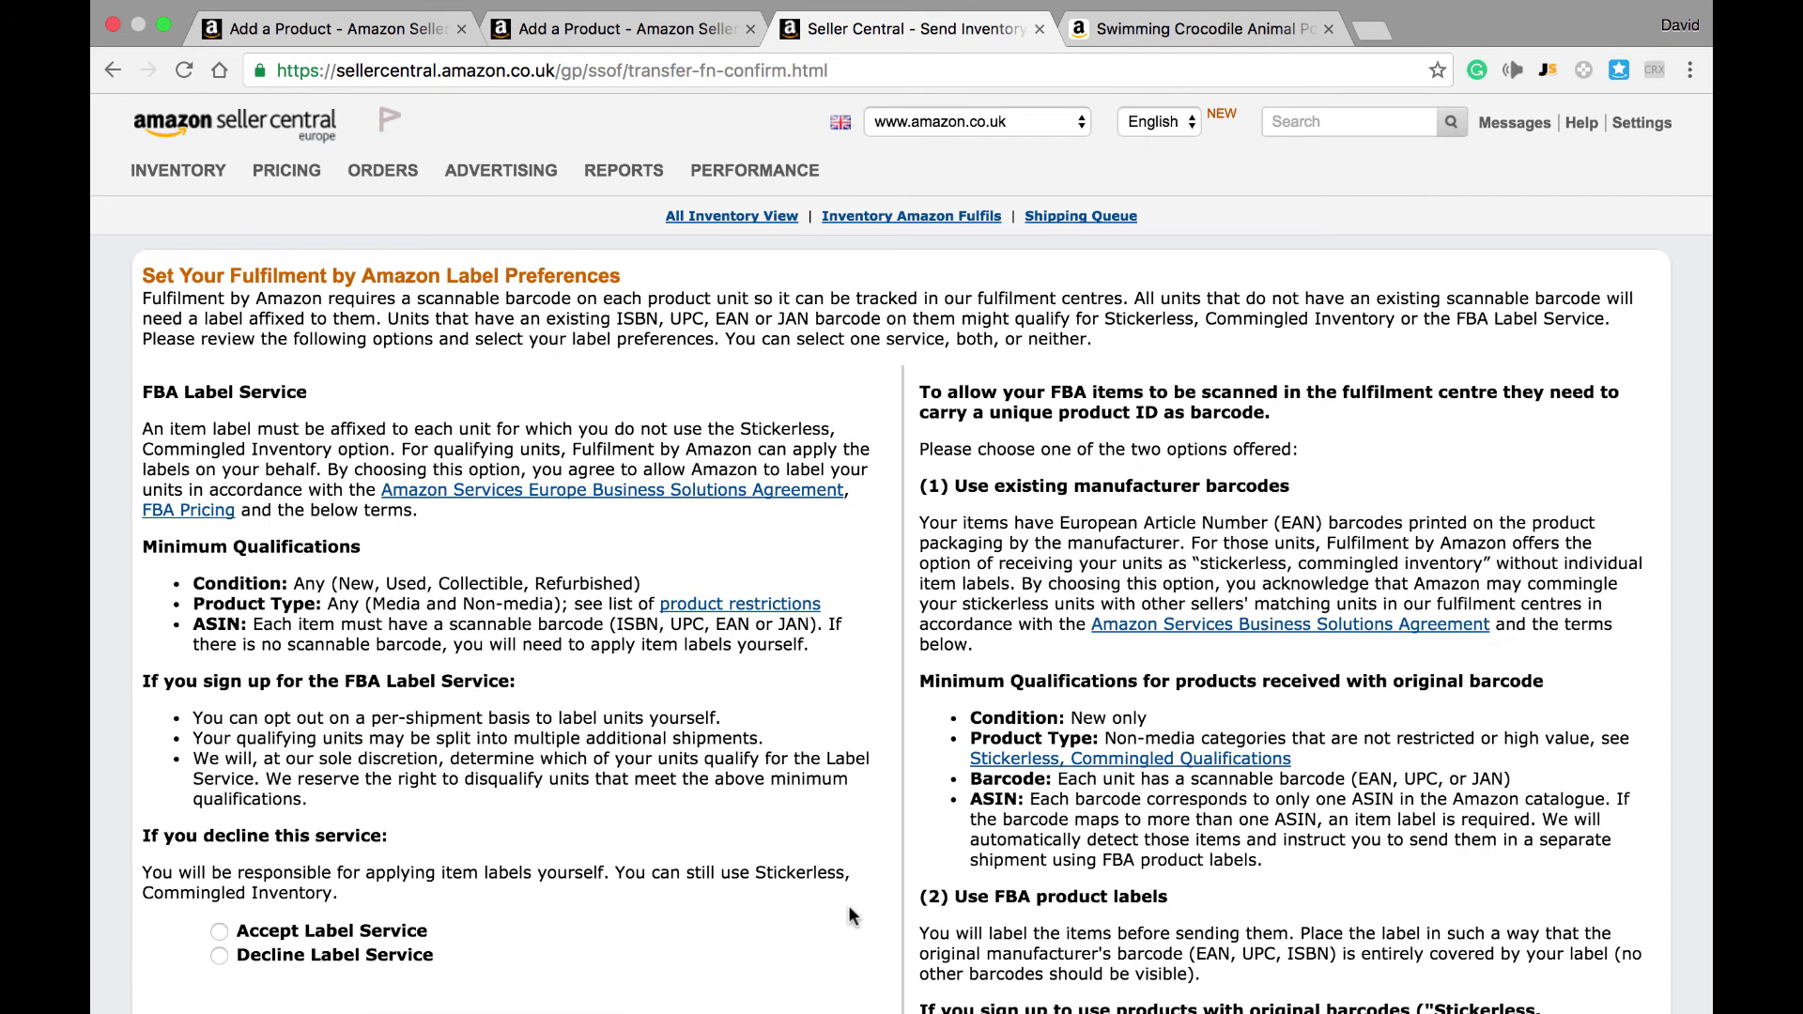
Step: Accept Amazon's Label Service, keep FBA item labels, and review the label selections
{"action": "scroll", "coordinate": [852, 915], "scroll_direction": "down", "scroll_amount": 3}
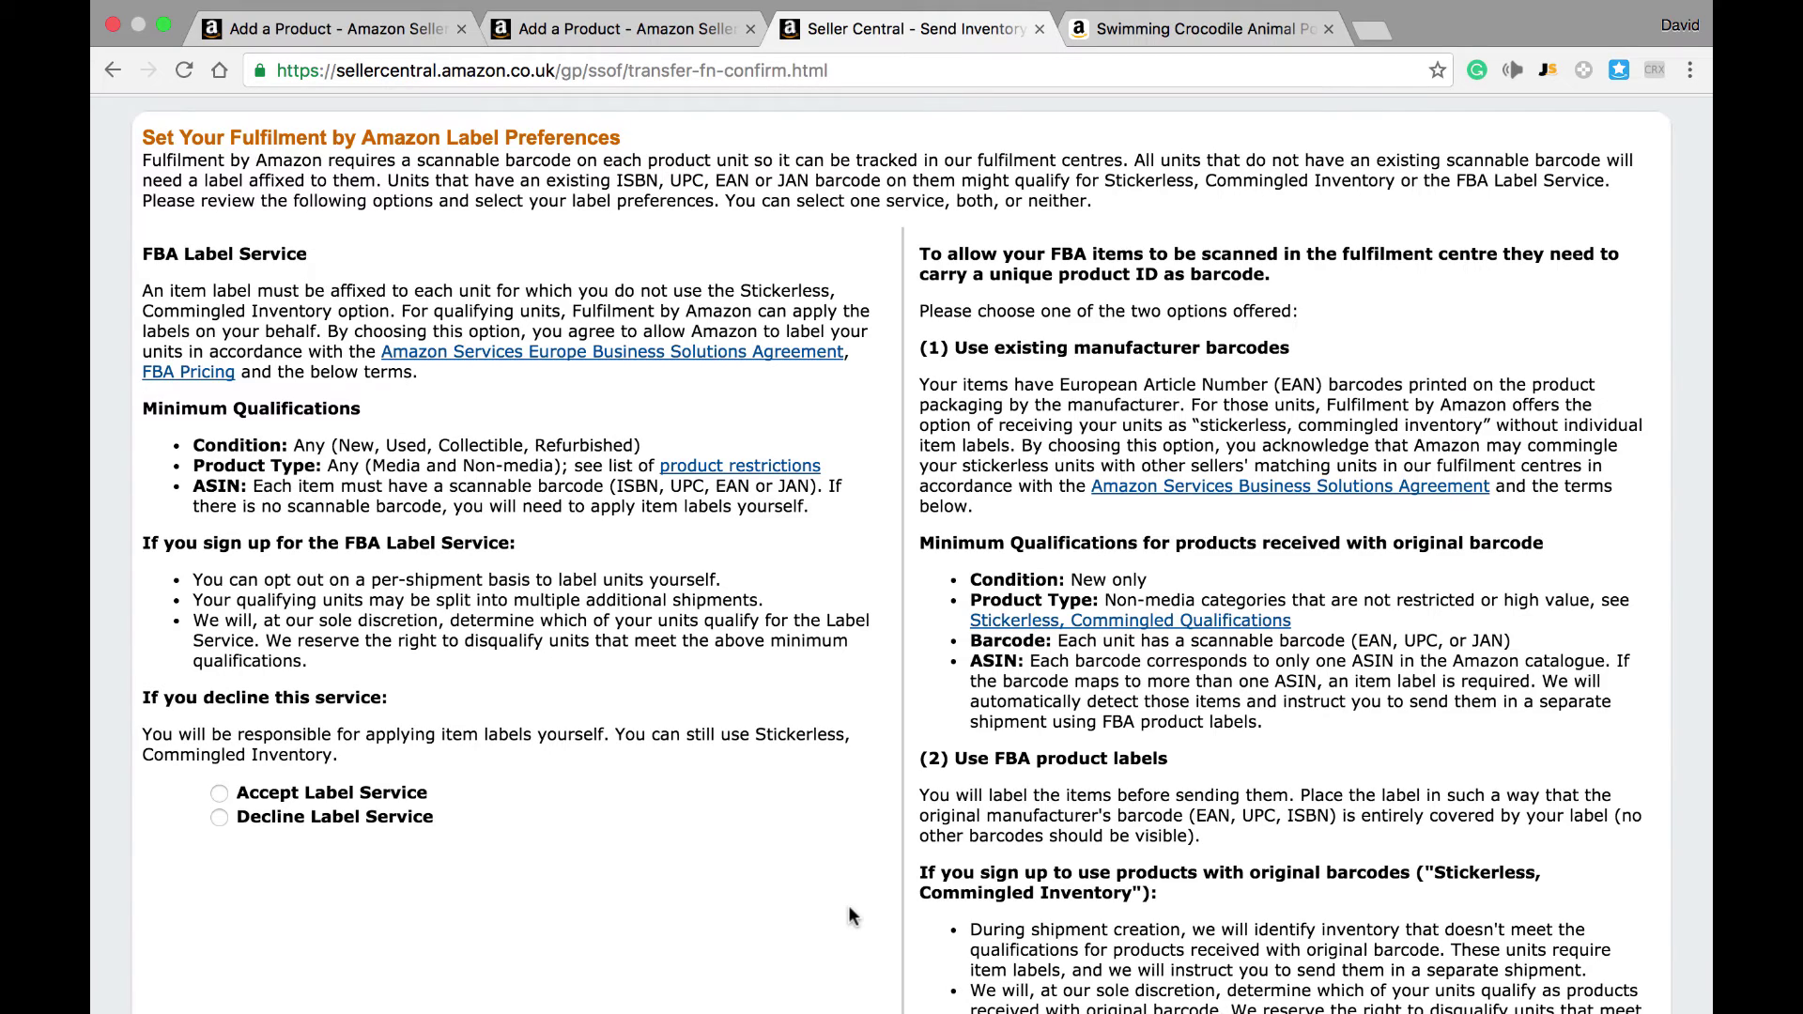
{"action": "scroll", "coordinate": [1507, 304], "scroll_direction": "down", "scroll_amount": 2}
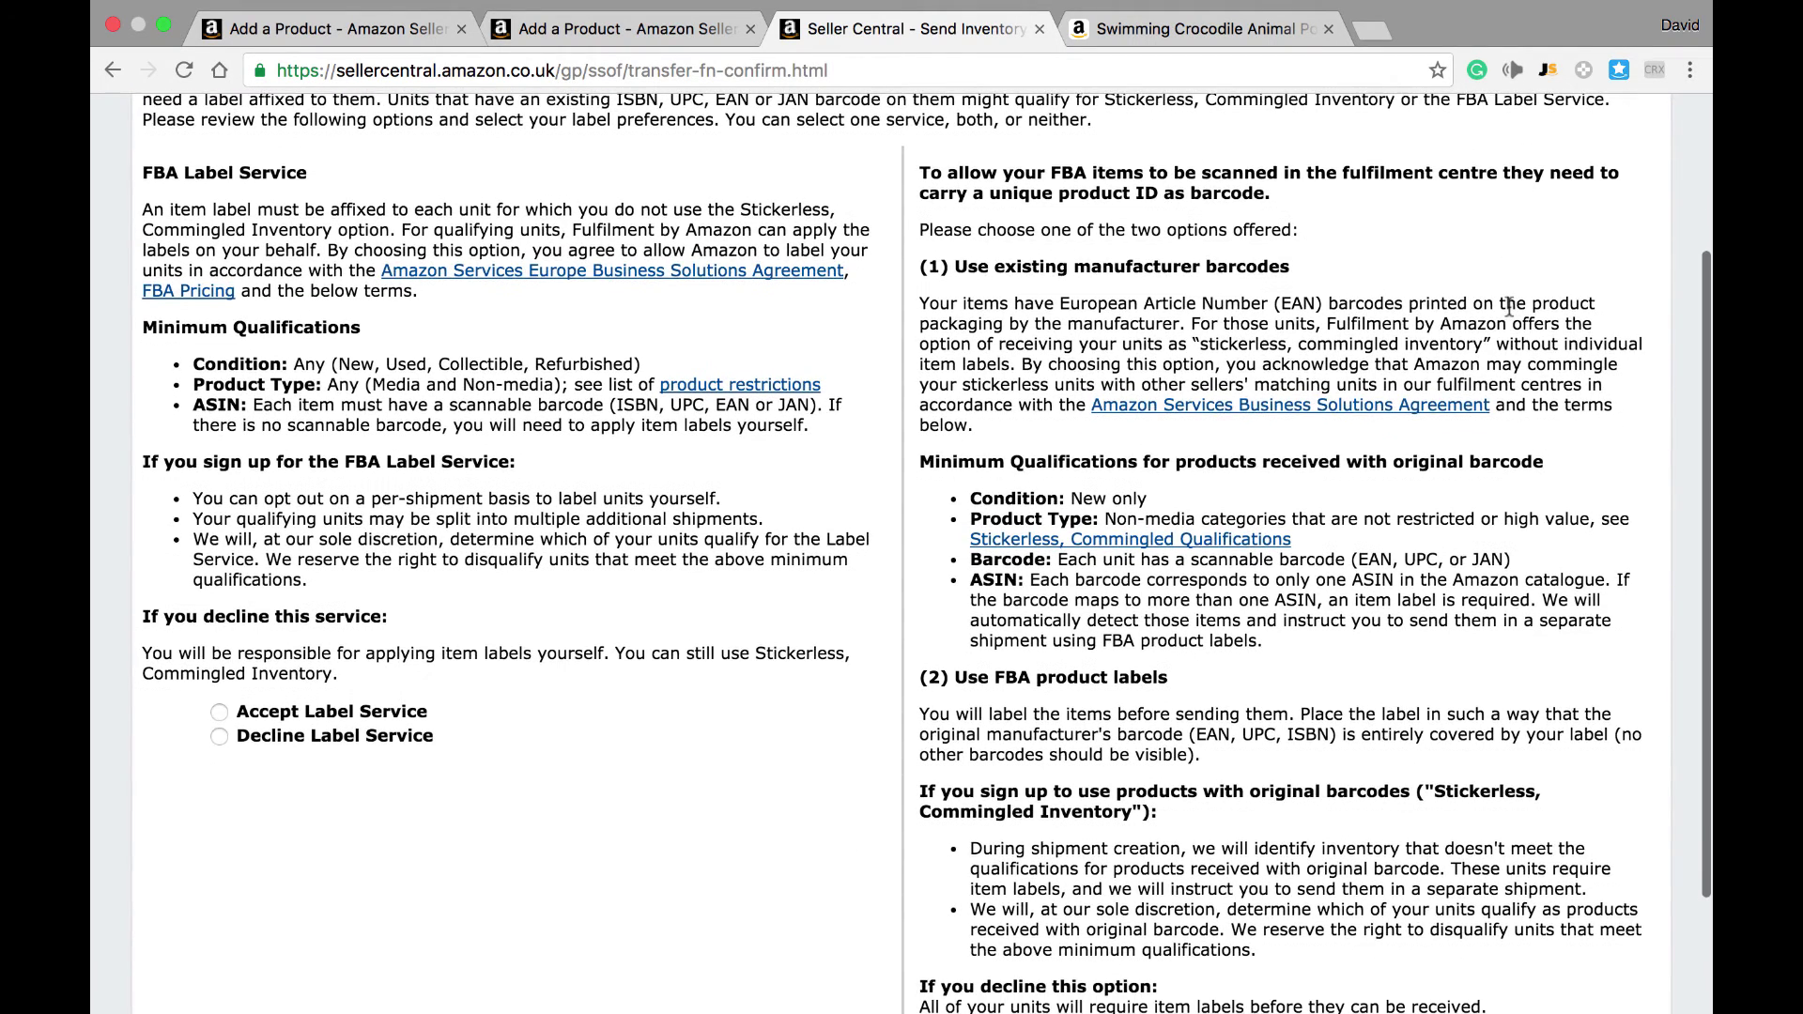
{"action": "scroll", "coordinate": [1507, 304], "scroll_direction": "down", "scroll_amount": 4}
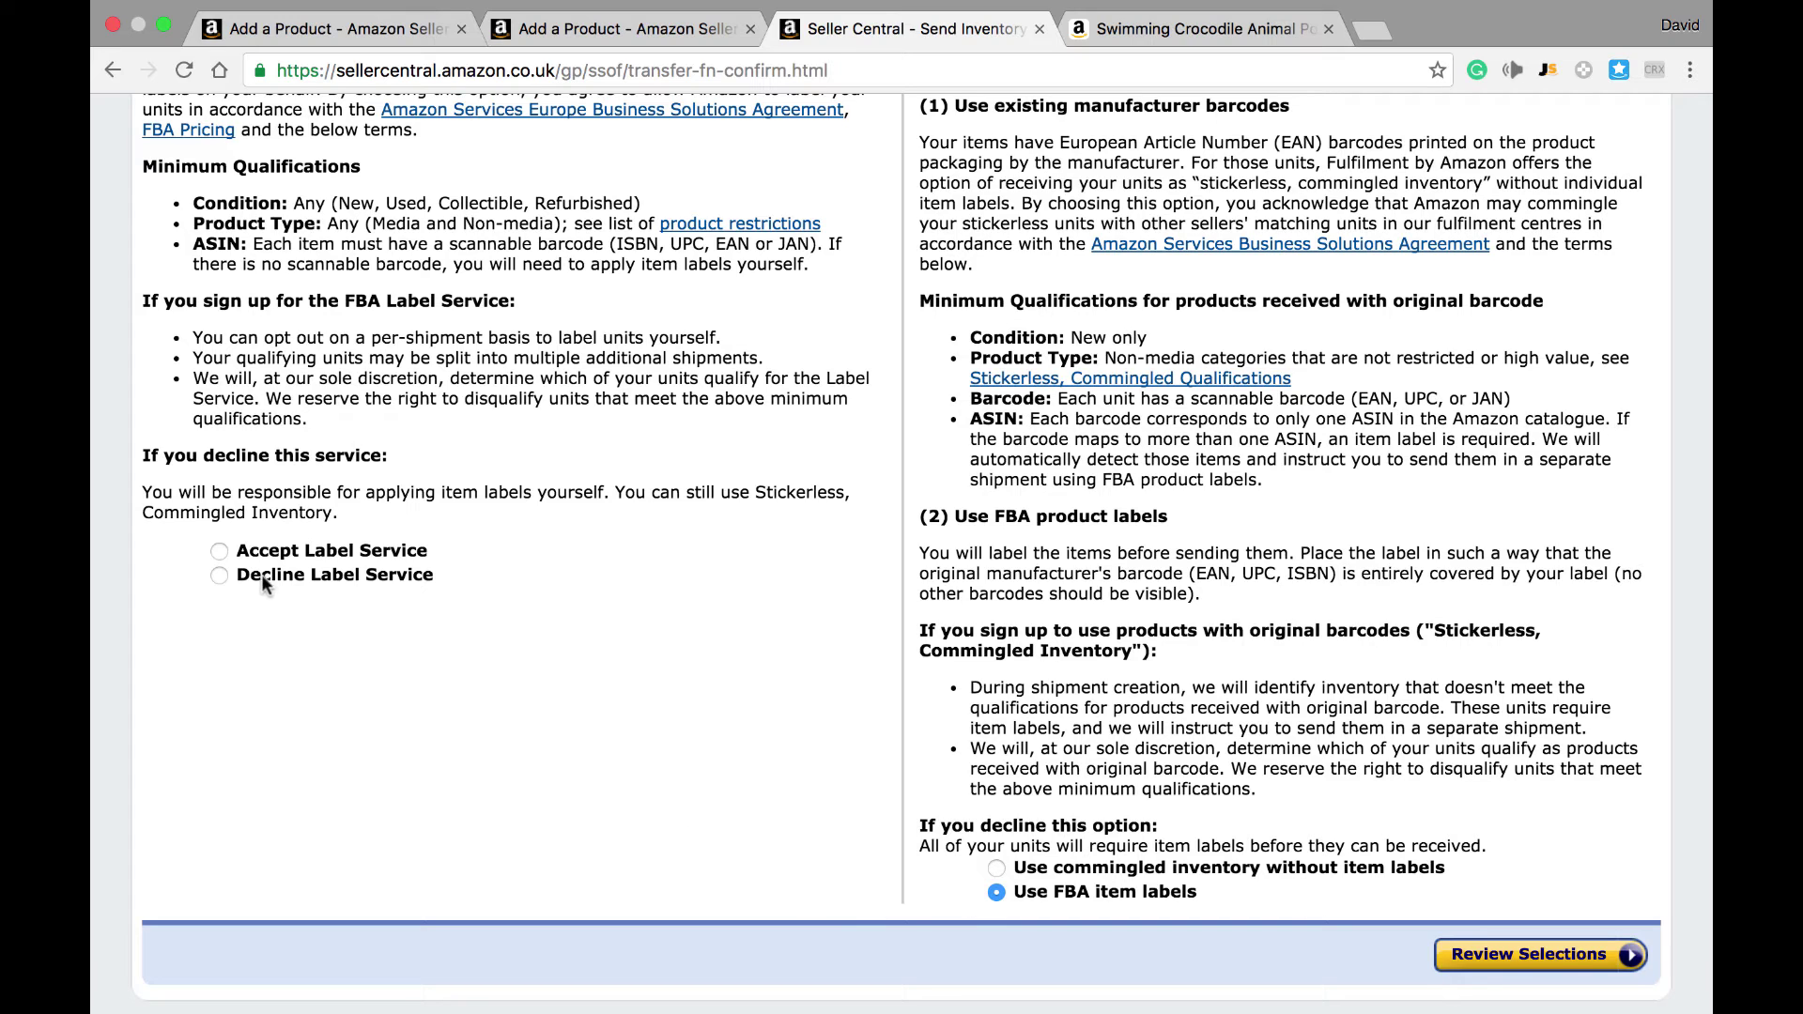
{"action": "left_click", "coordinate": [221, 554]}
{"action": "left_click", "coordinate": [1533, 956]}
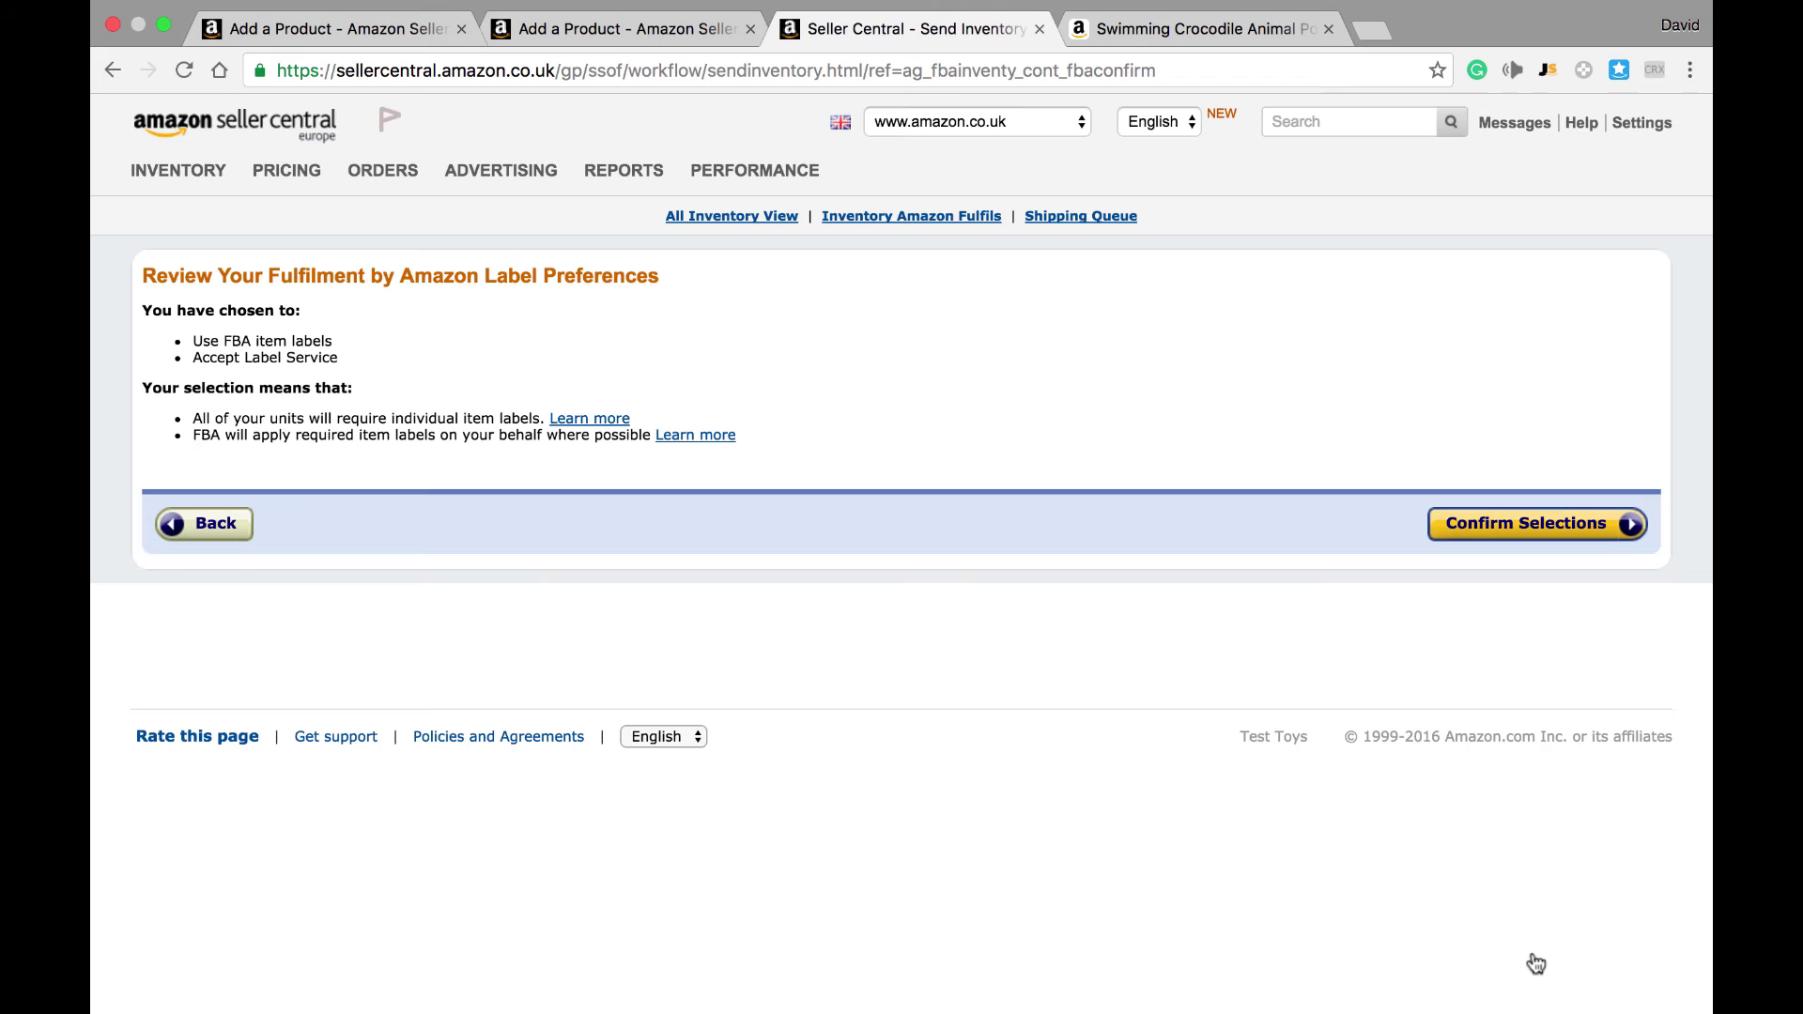
Step: Confirm the label preferences and begin sending inventory to Amazon
{"action": "left_click", "coordinate": [1493, 524]}
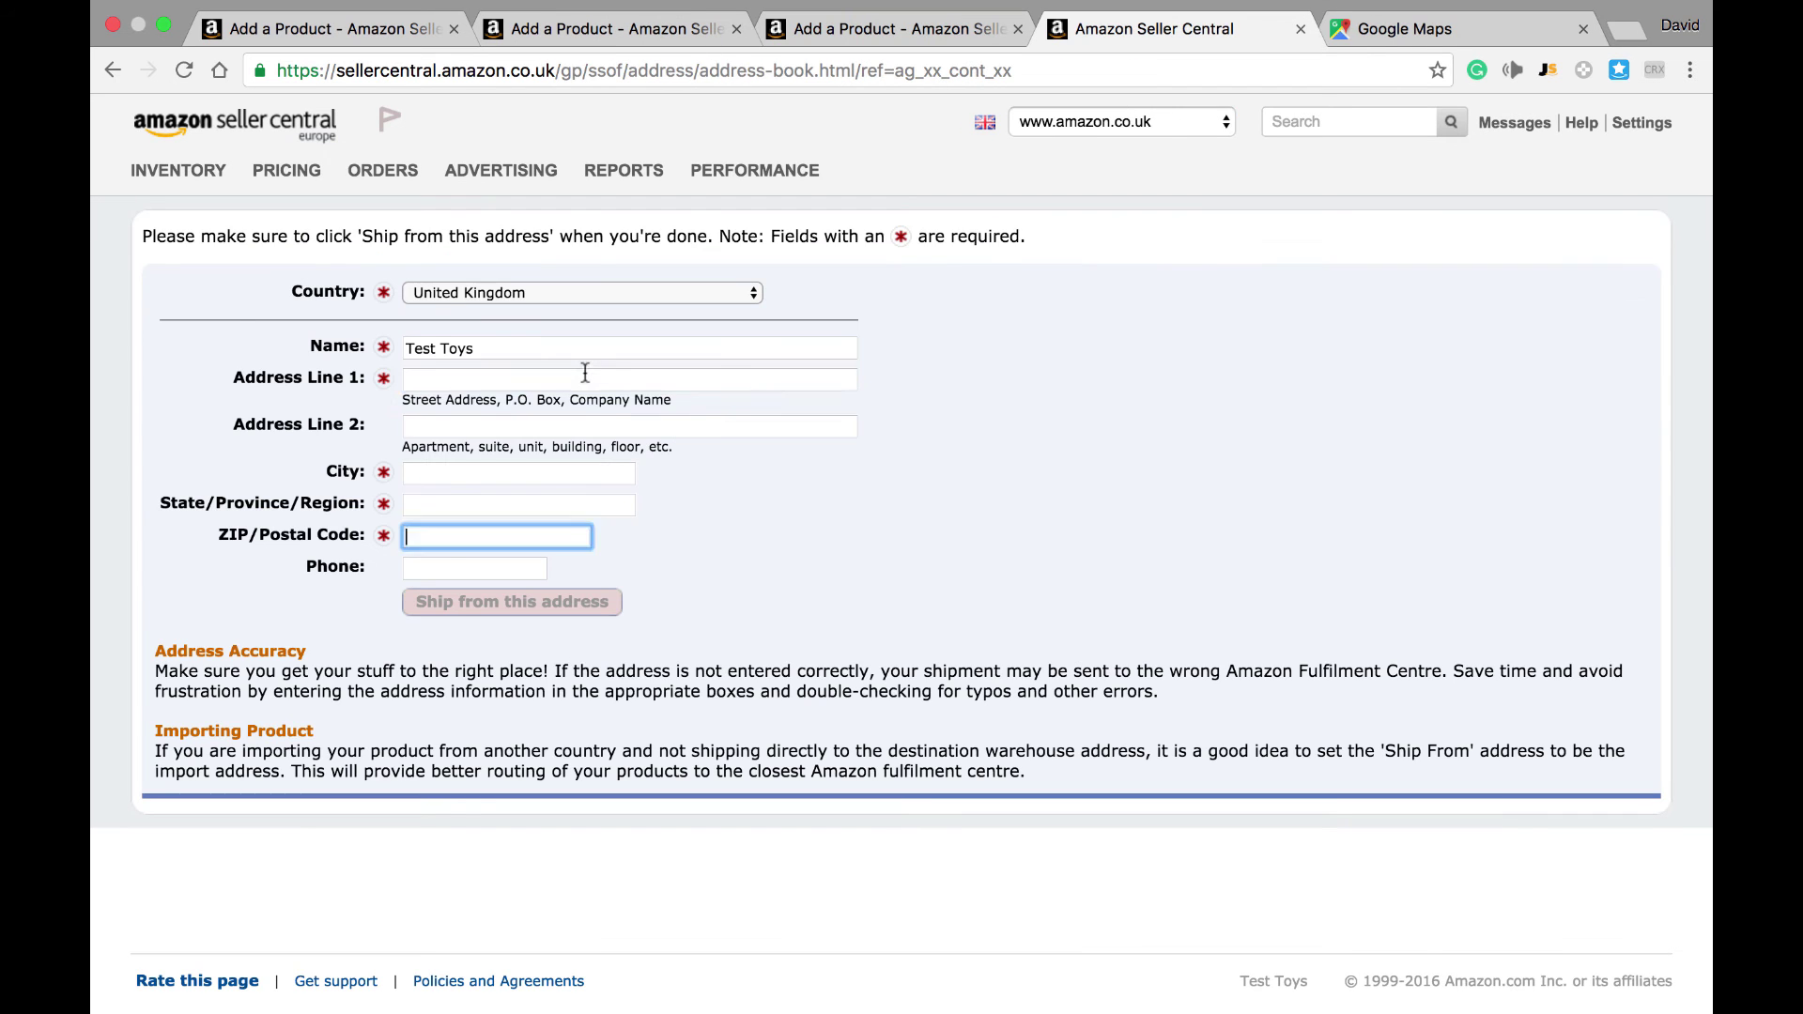
{"action": "left_click", "coordinate": [564, 380]}
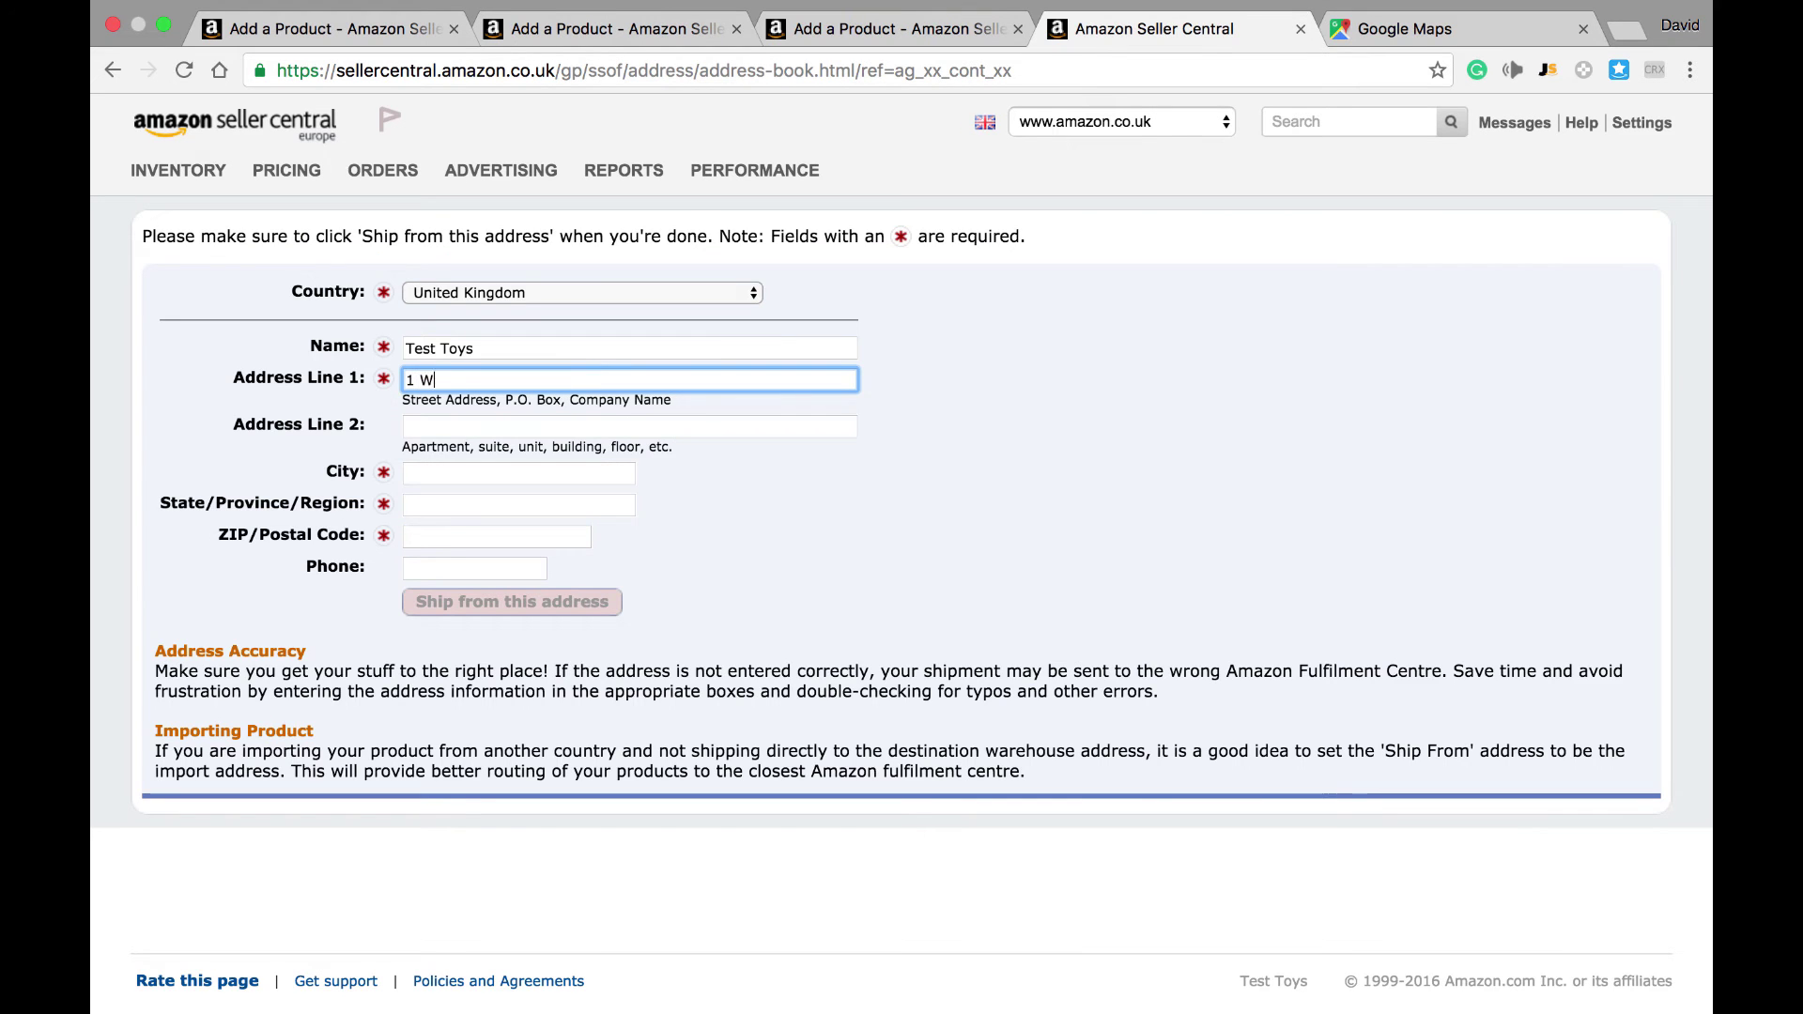
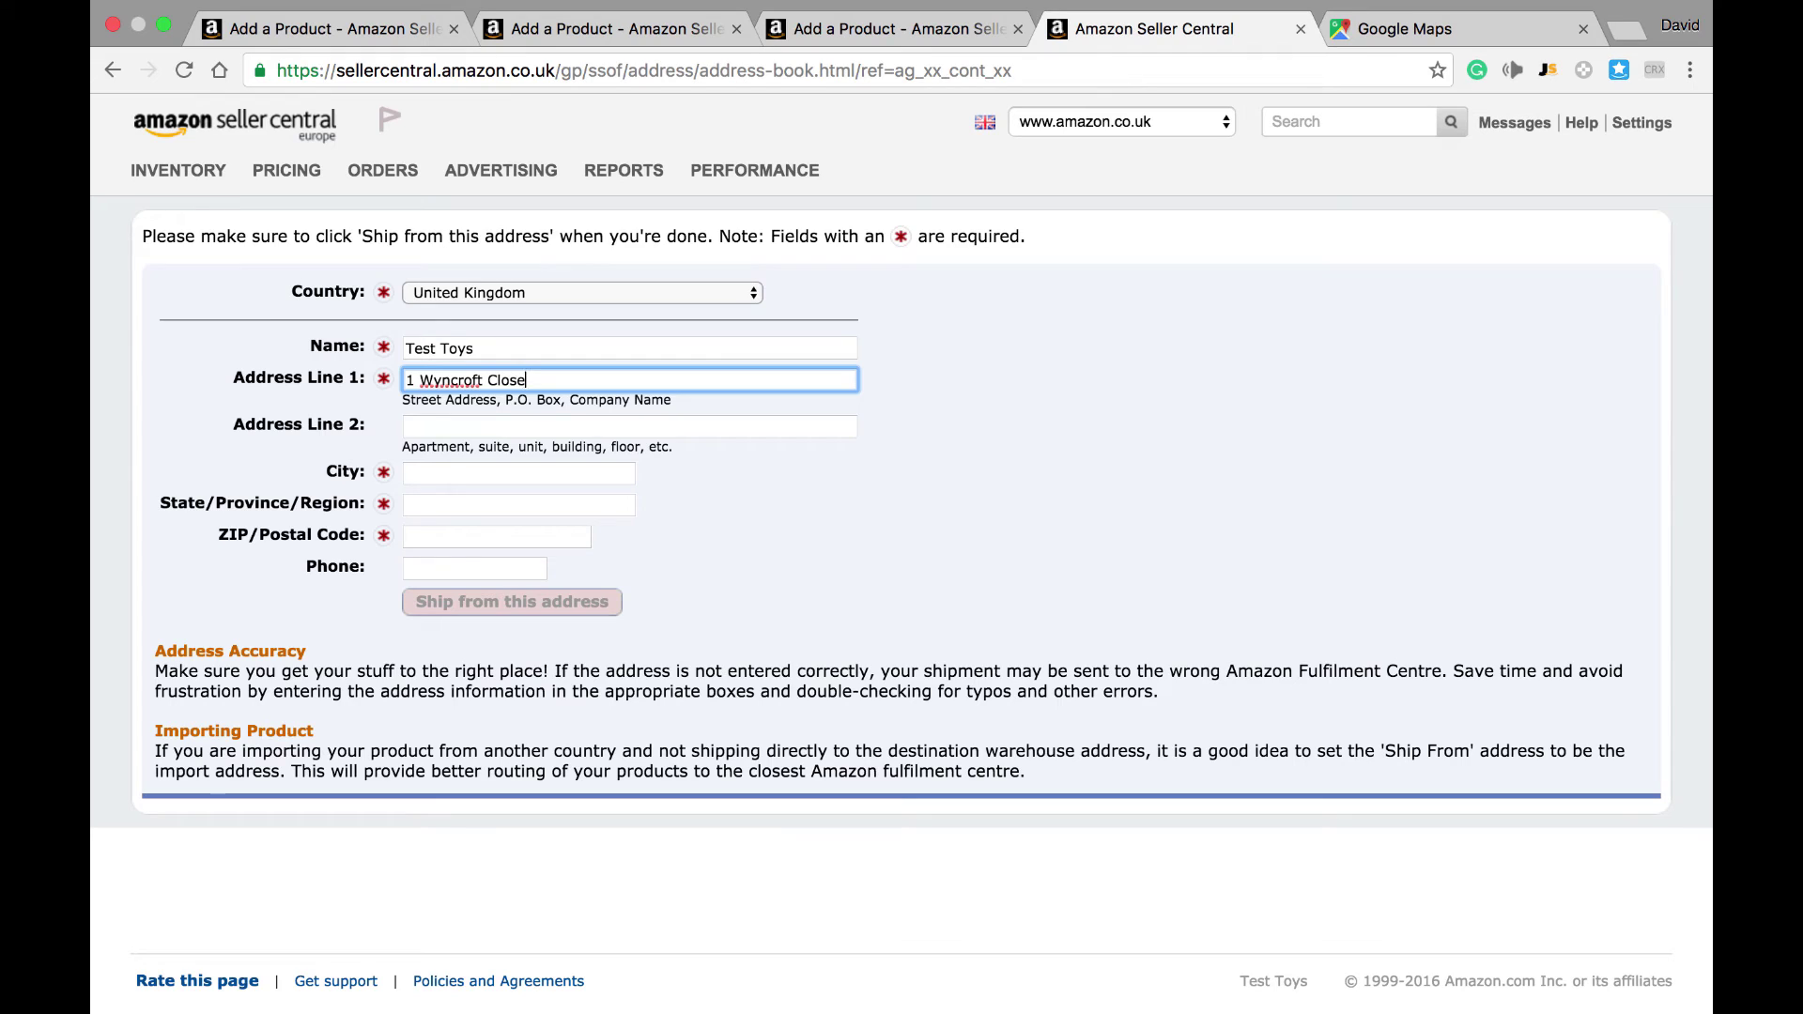
Step: Enter the ship-from street address, city, county and postcode, correcting the postcode, and save it
{"action": "key", "text": "Tab"}
{"action": "key", "text": "Tab"}
{"action": "type", "text": "B"}
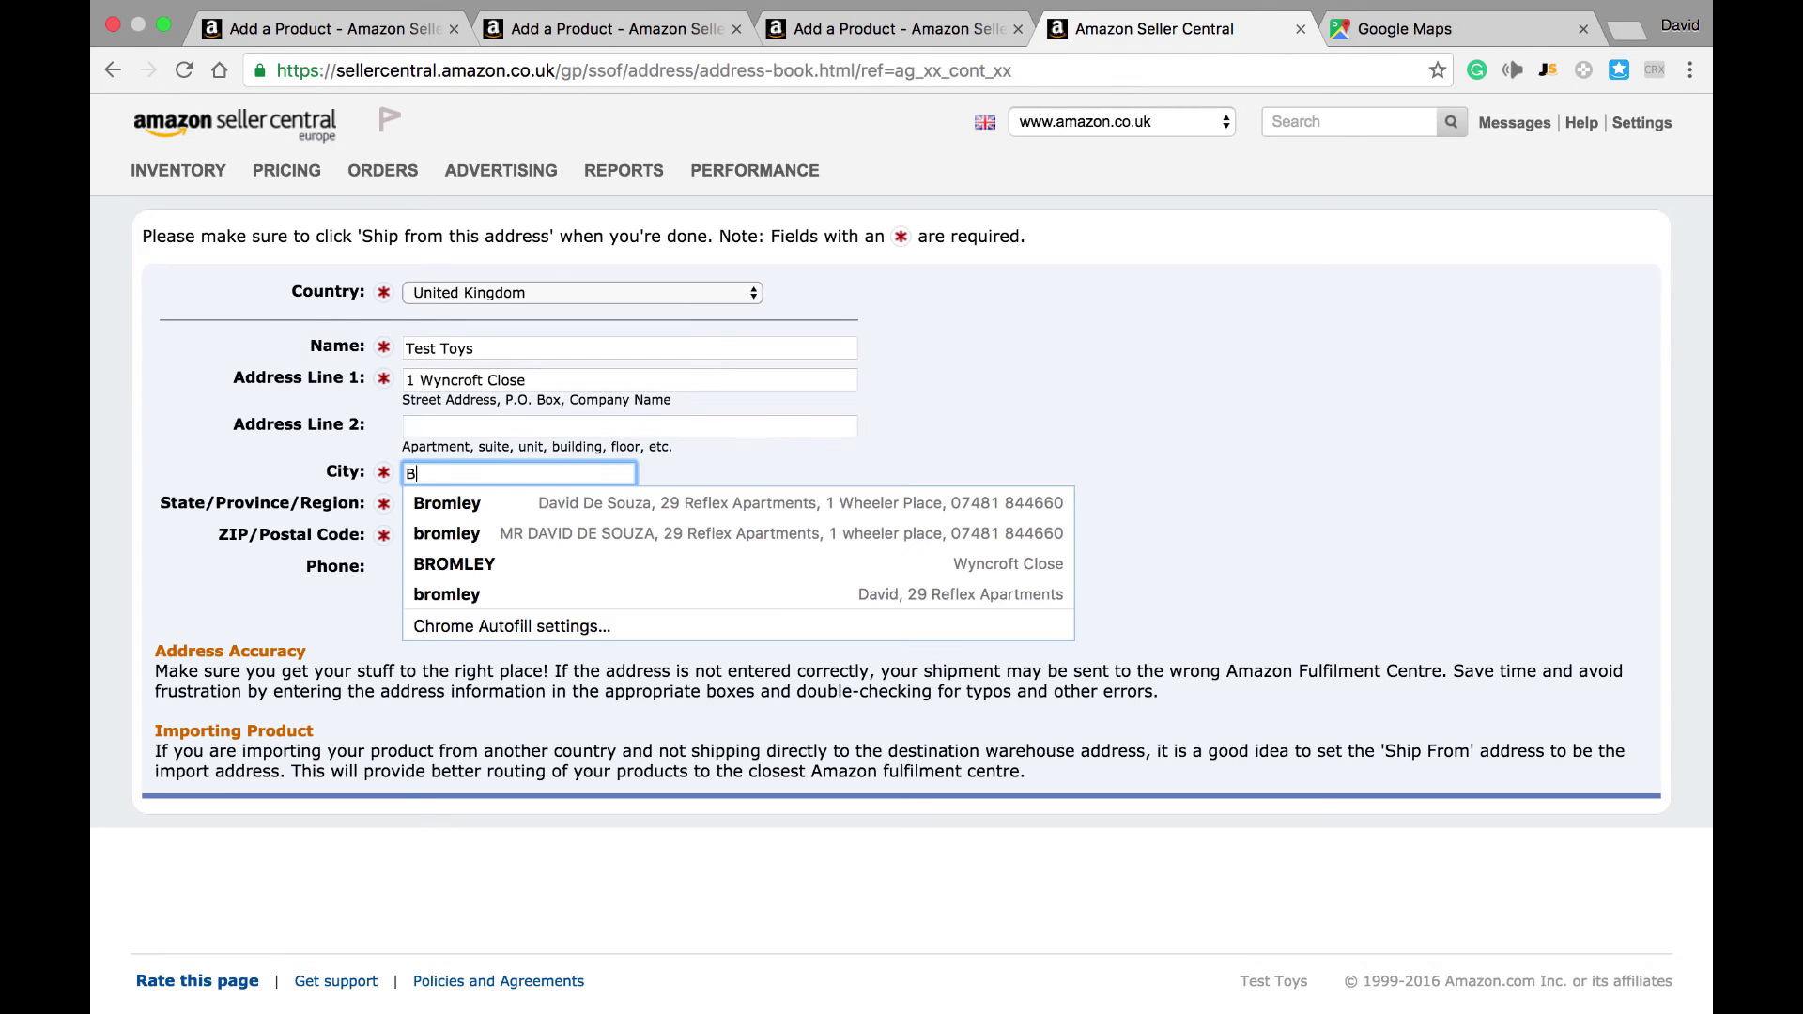
{"action": "type", "text": "romley"}
{"action": "key", "text": "Tab"}
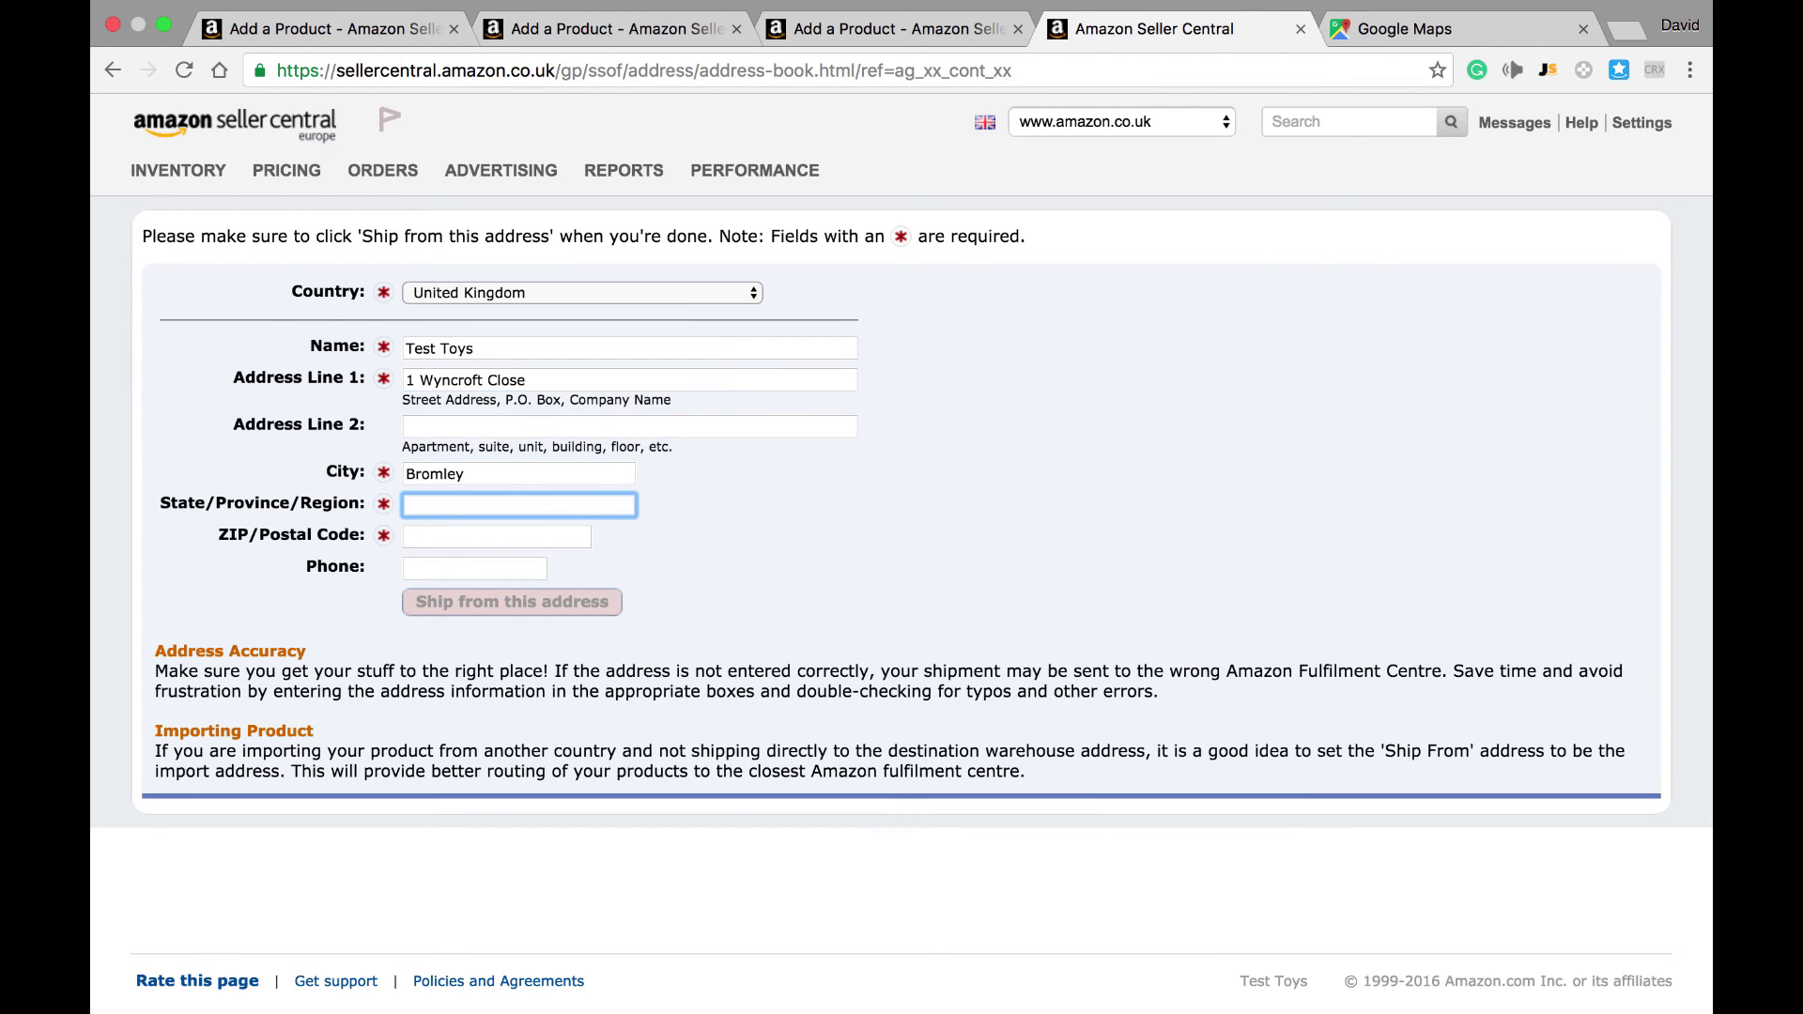
{"action": "type", "text": "Kent"}
{"action": "key", "text": "Tab"}
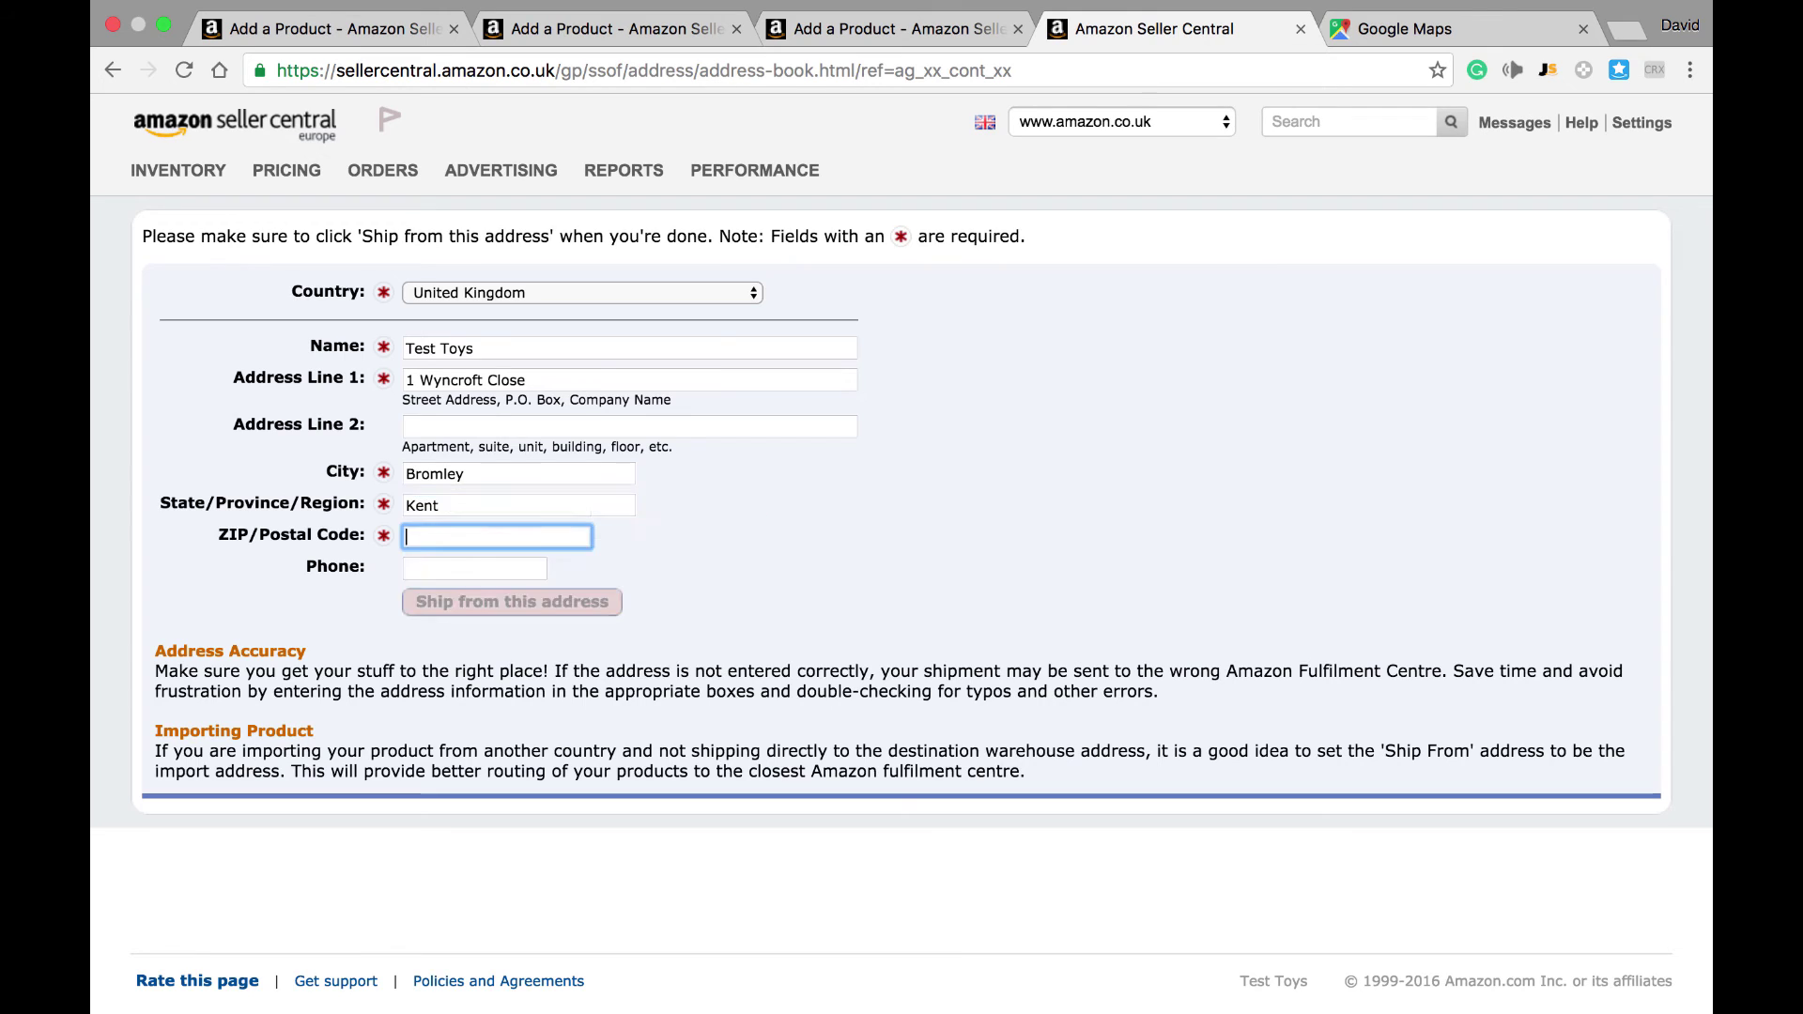
{"action": "type", "text": "BR1 "}
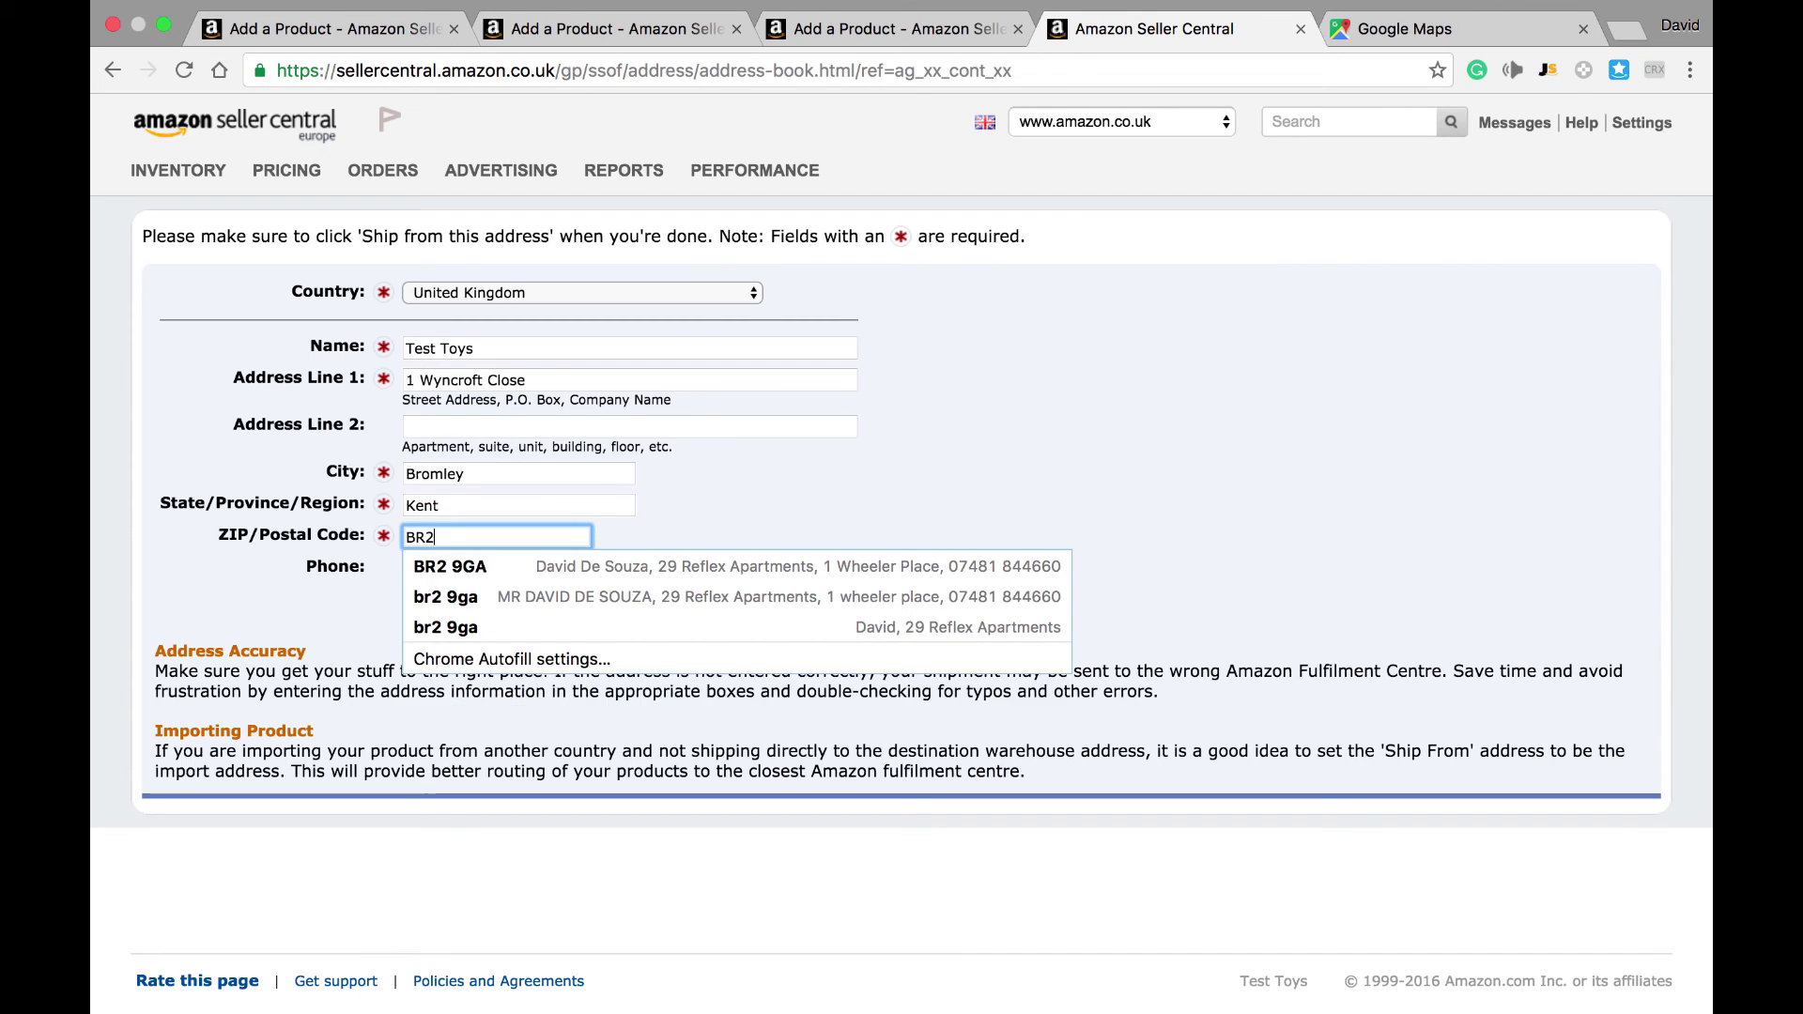
{"action": "type", "text": "2 L"}
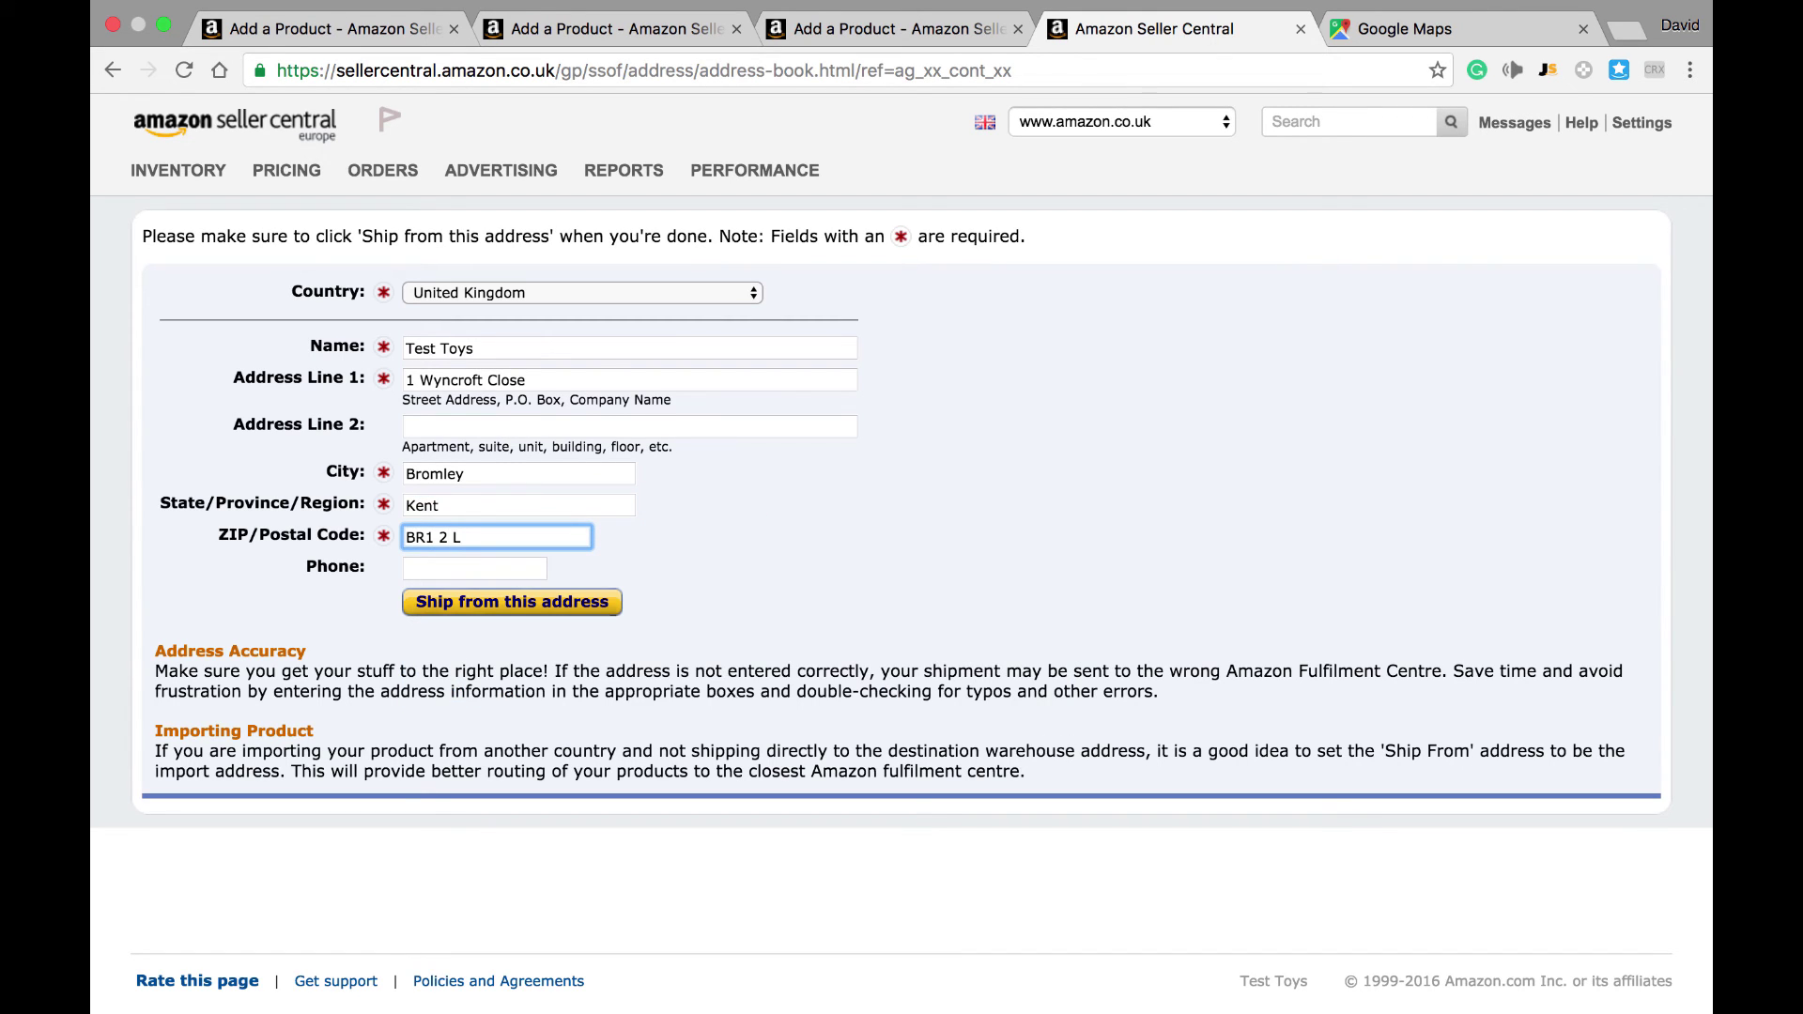
{"action": "key", "text": "BackSpace"}
{"action": "key", "text": "BackSpace"}
{"action": "type", "text": "LG"}
{"action": "left_click", "coordinate": [548, 602]}
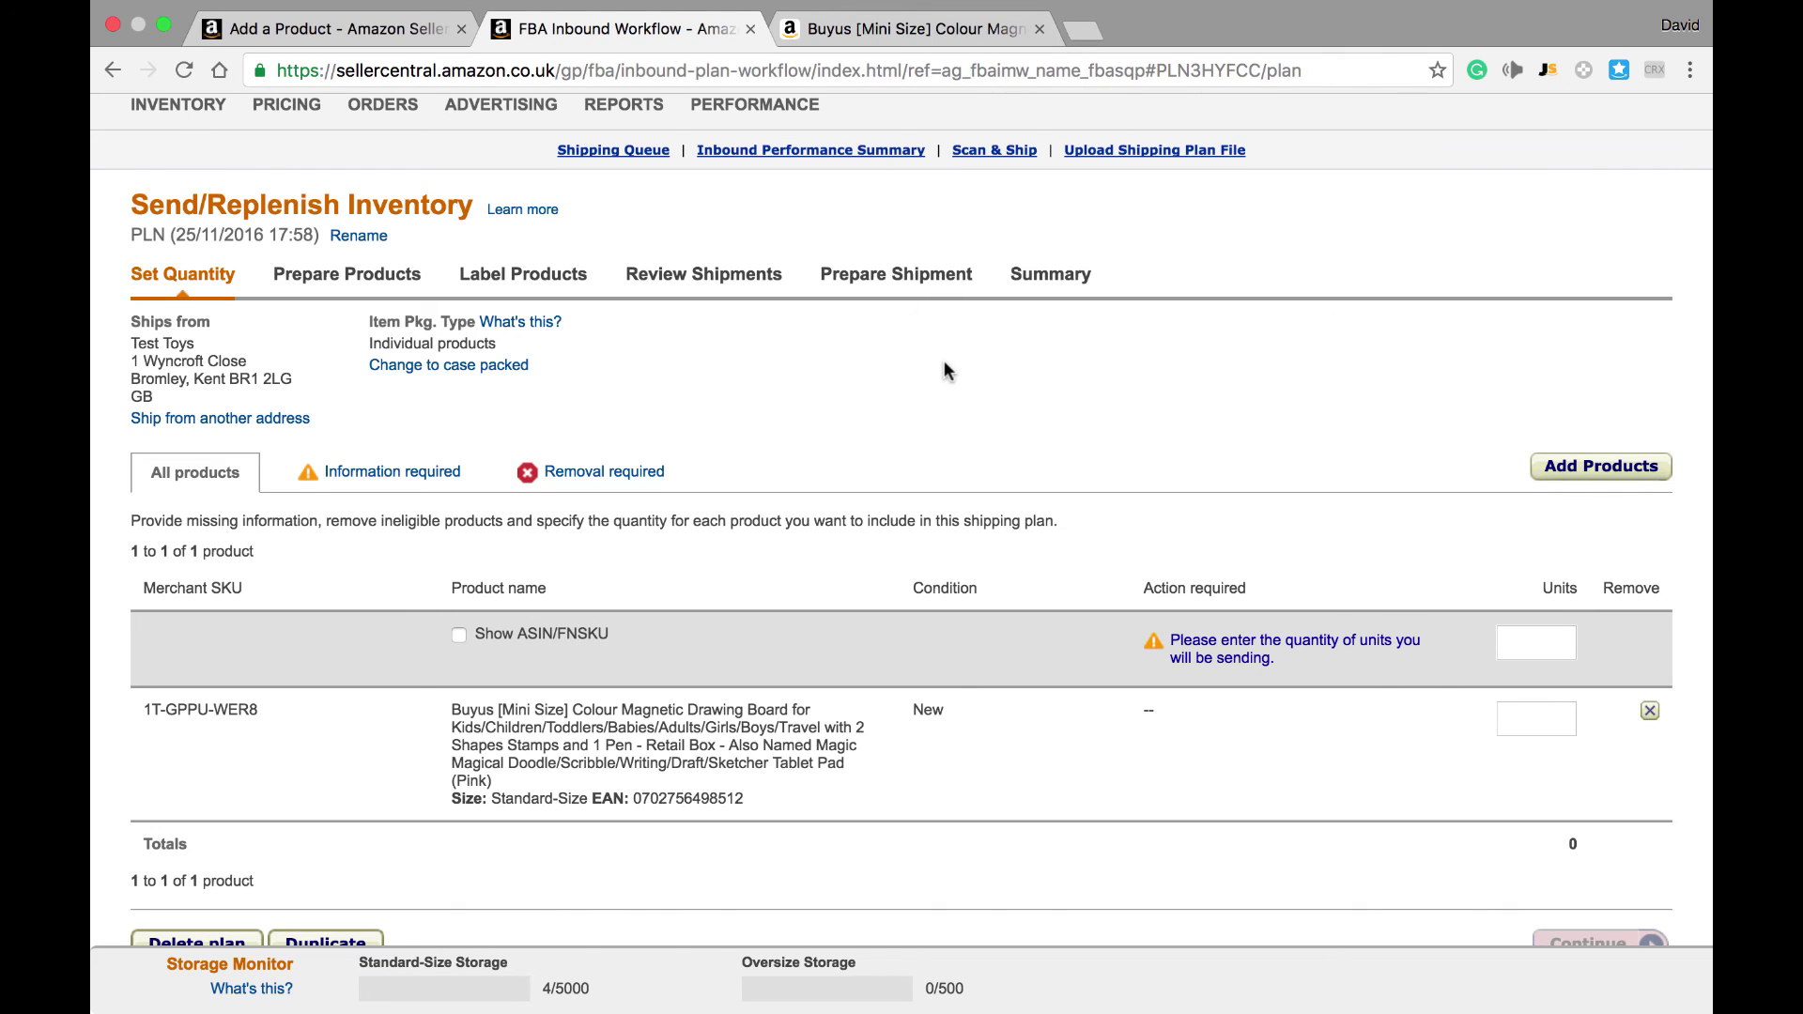
Step: Add the Swimming Crocodile Animal Pool Toys to the shipping plan beside the drawing board
{"action": "mouse_move", "coordinate": [178, 106]}
{"action": "left_click", "coordinate": [1558, 463]}
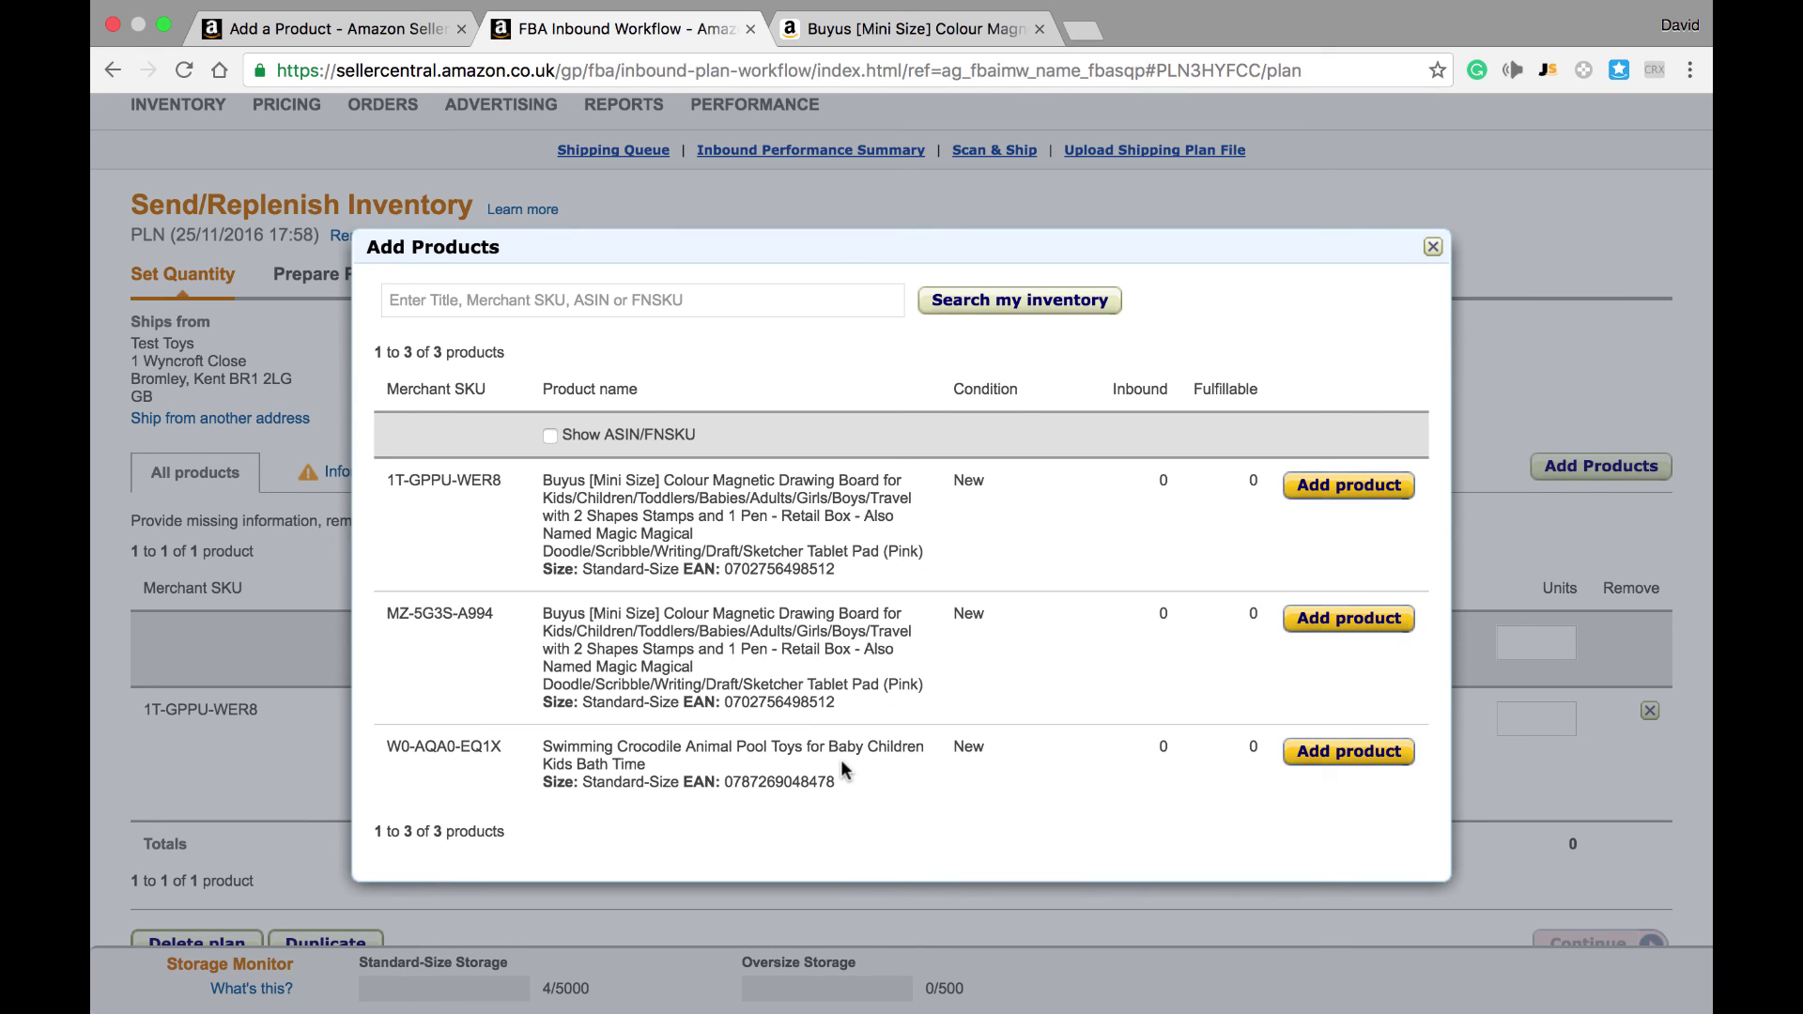
{"action": "left_click", "coordinate": [1306, 751]}
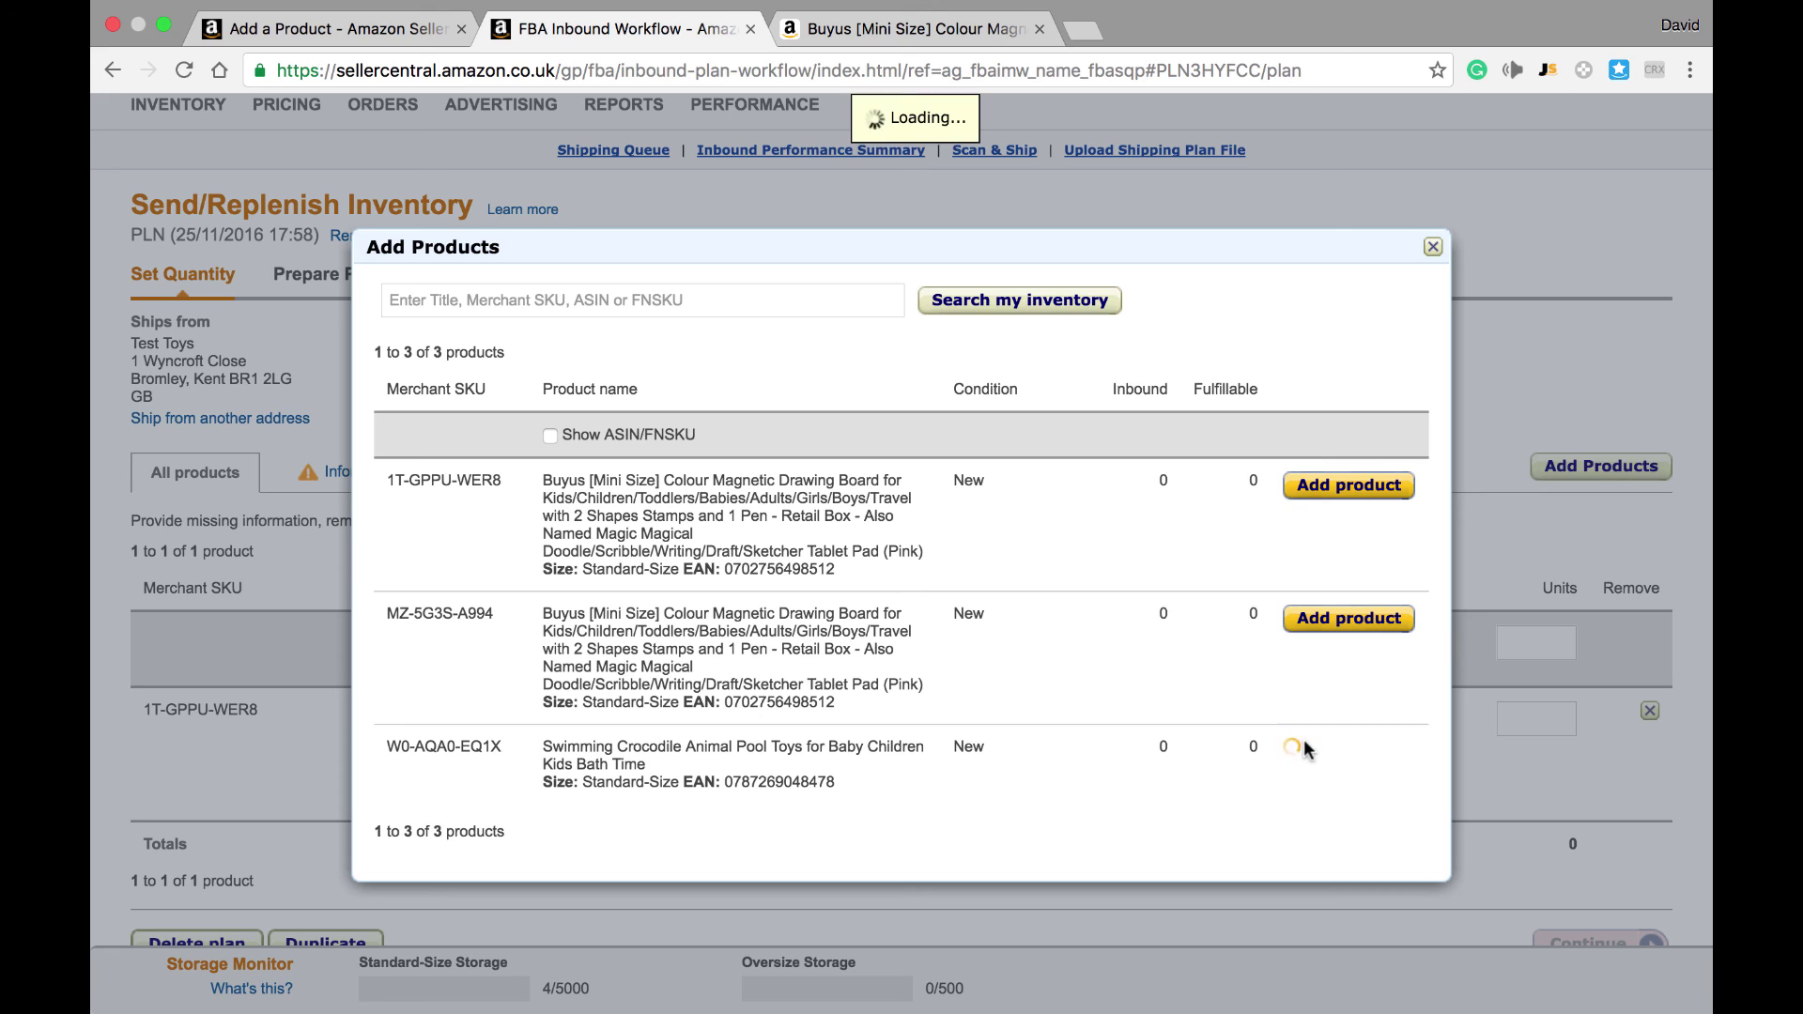
{"action": "left_click", "coordinate": [1433, 247]}
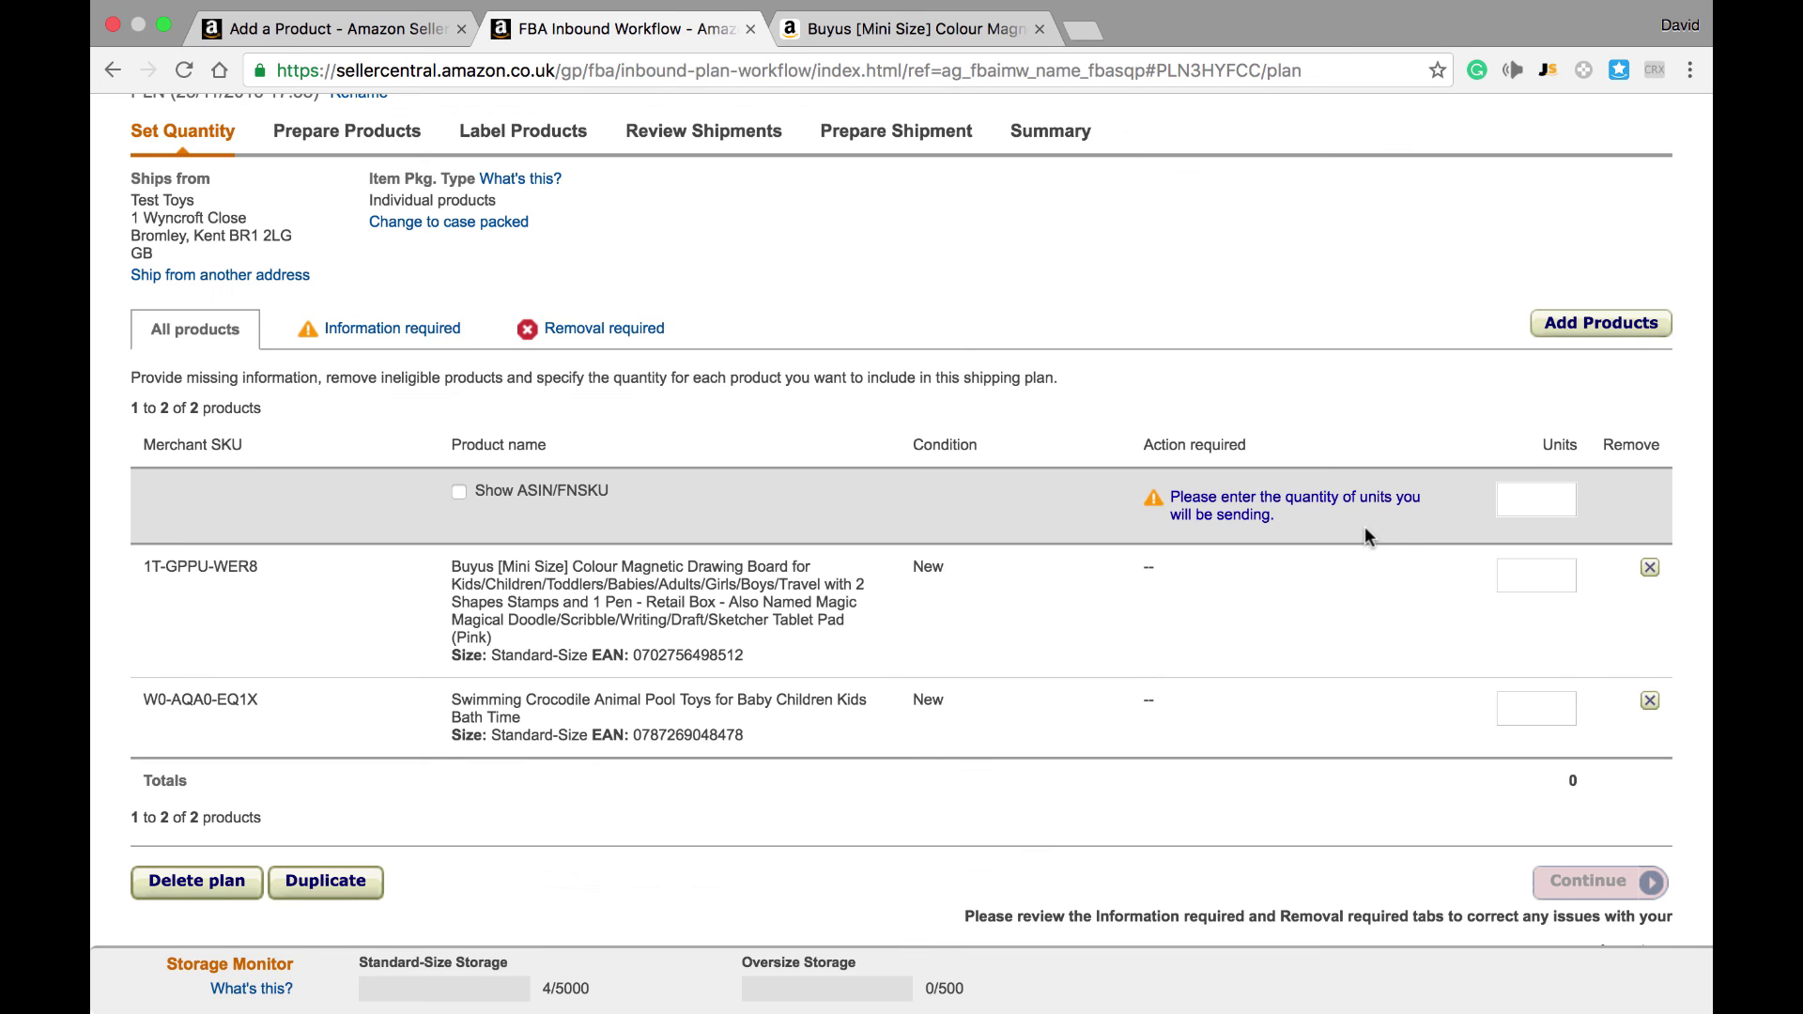